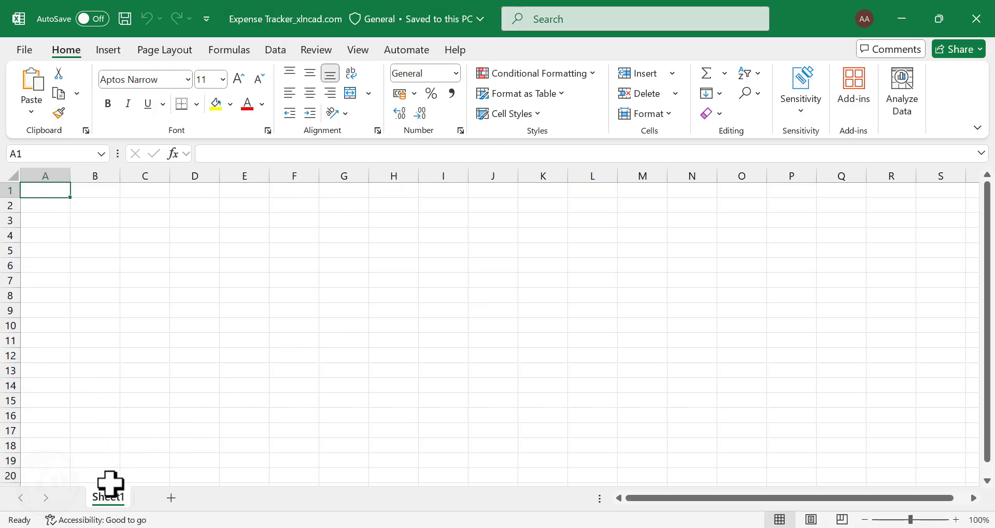
Enter Jan in C2 and fill the month series across row 2 to Dec in N2.
{"action": "left_click", "coordinate": [147, 206]}
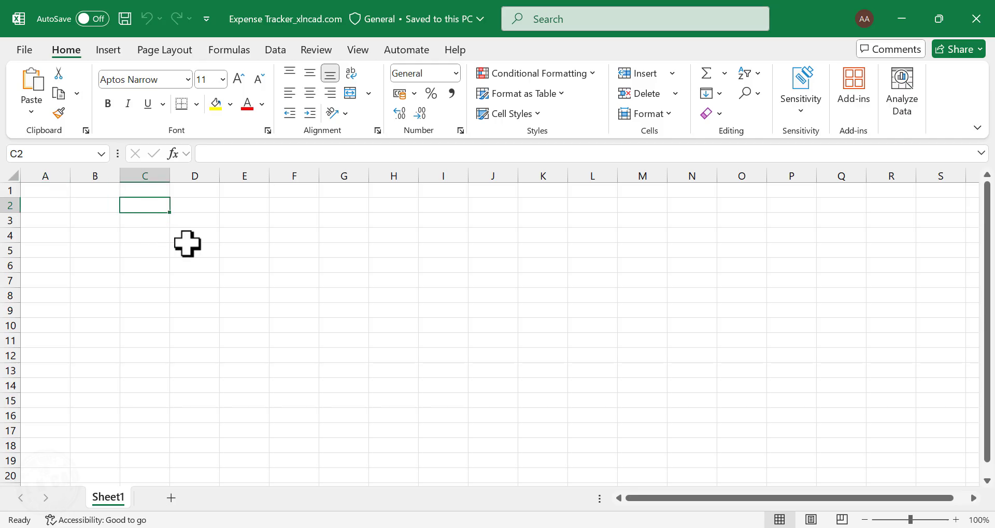
{"action": "type", "text": "Jan"}
{"action": "key", "text": "Return"}
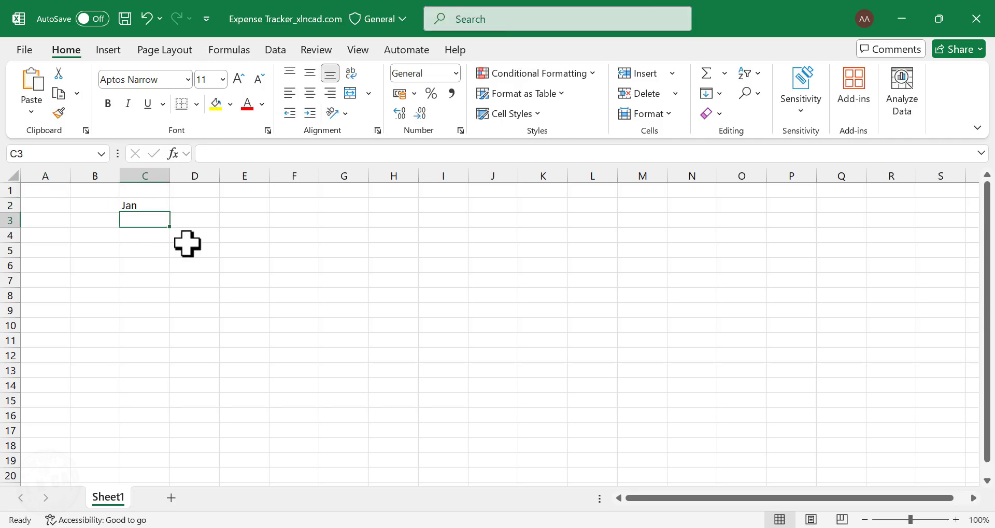
{"action": "left_click", "coordinate": [151, 205]}
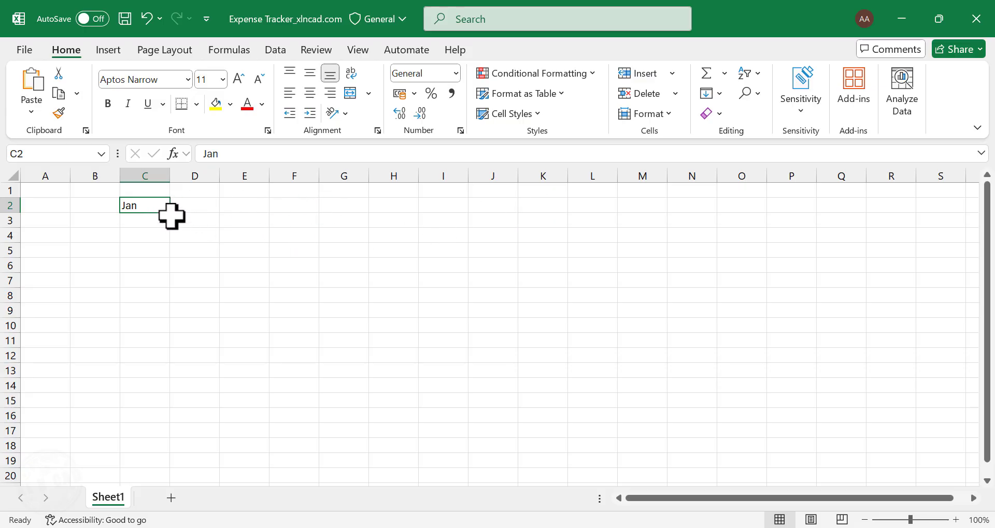
{"action": "left_click_drag", "start_coordinate": [170, 213], "coordinate": [682, 217]}
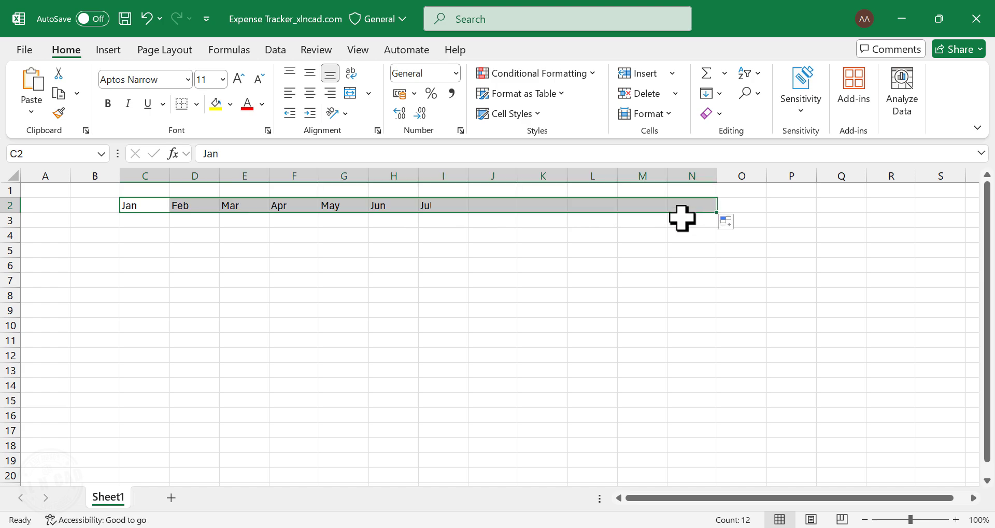
Check the filled months Feb, Mar and Dec, then make C2:N2 bold.
{"action": "left_click", "coordinate": [156, 207]}
{"action": "left_click", "coordinate": [193, 207]}
{"action": "left_click", "coordinate": [231, 208]}
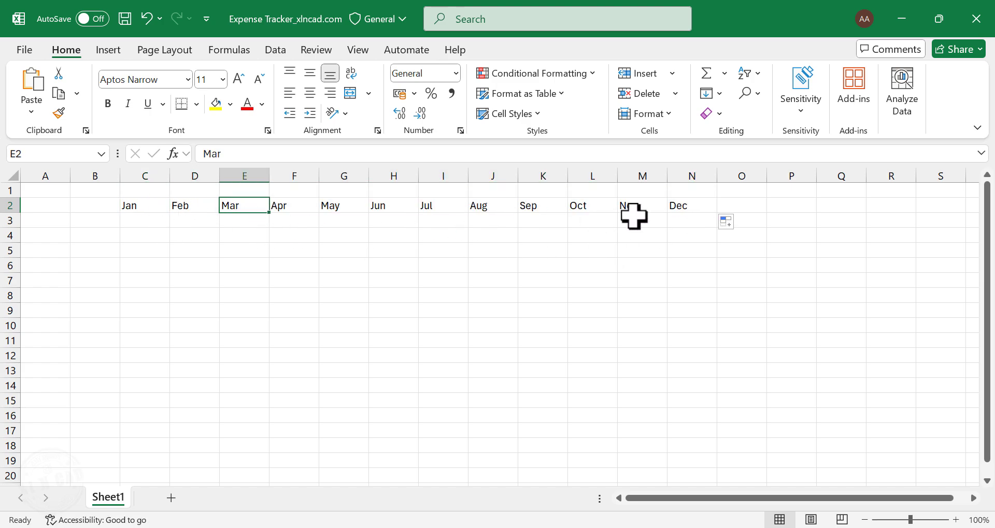
{"action": "left_click", "coordinate": [683, 209]}
{"action": "left_click_drag", "start_coordinate": [137, 210], "coordinate": [700, 209]}
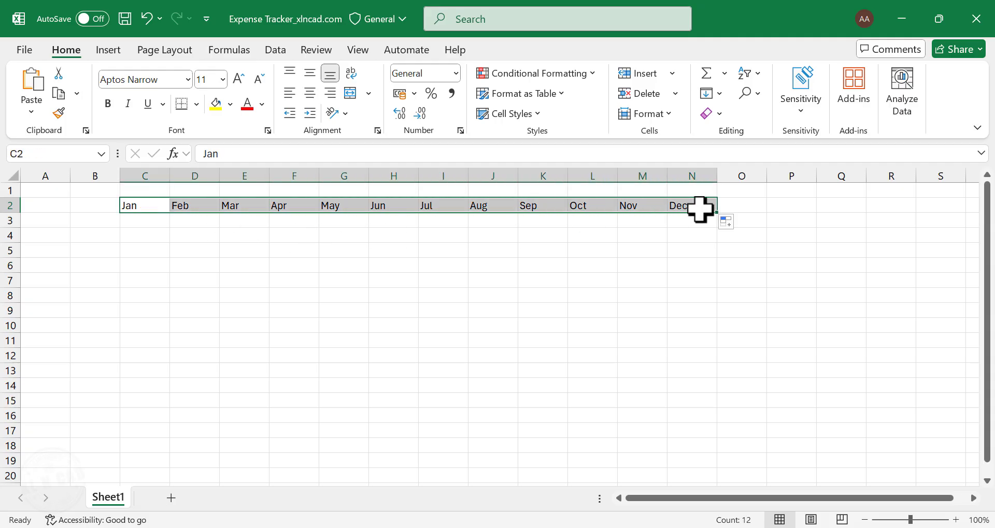
{"action": "left_click", "coordinate": [108, 103]}
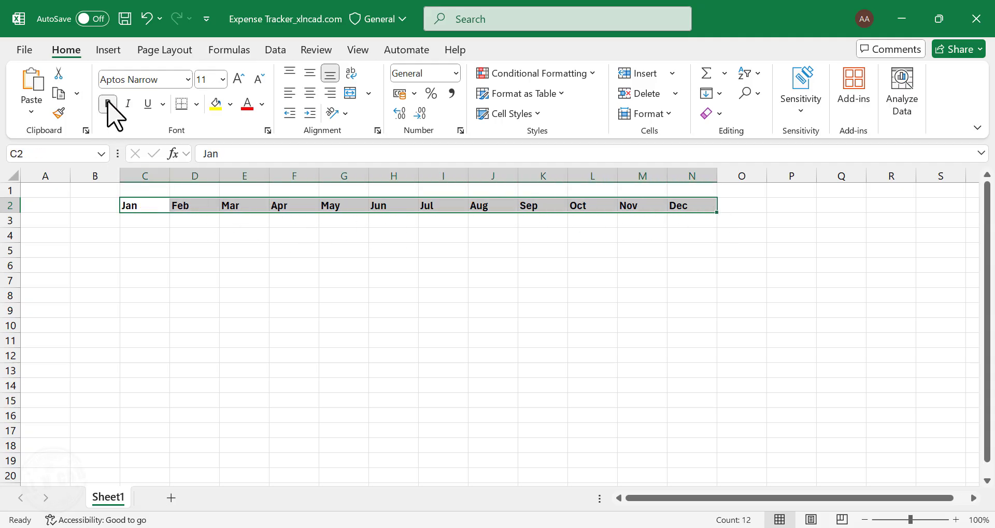
{"action": "left_click", "coordinate": [98, 220]}
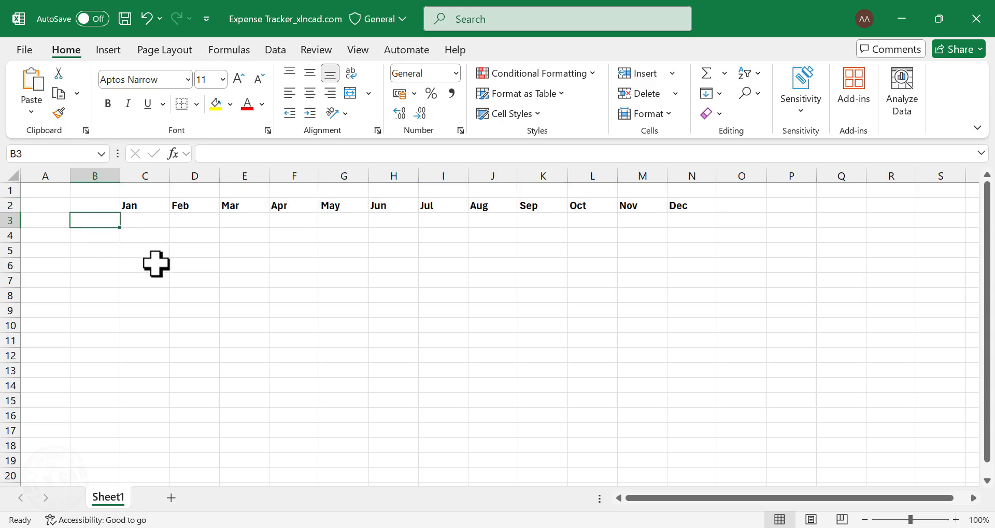
Type Income in B3, merge and centre it across B3:N3 at size 12 with light-blue fill.
{"action": "type", "text": "Income"}
{"action": "key", "text": "Return"}
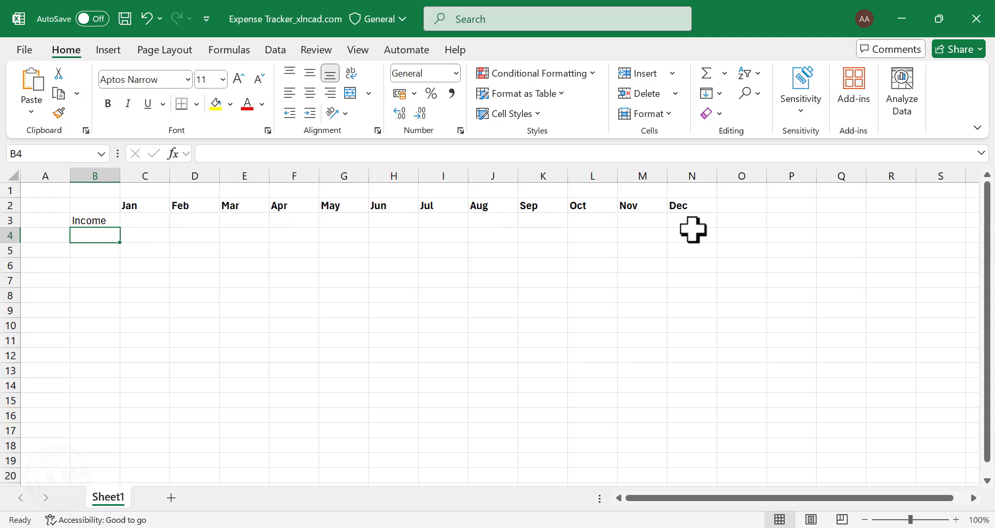
{"action": "left_click_drag", "start_coordinate": [104, 221], "coordinate": [684, 221]}
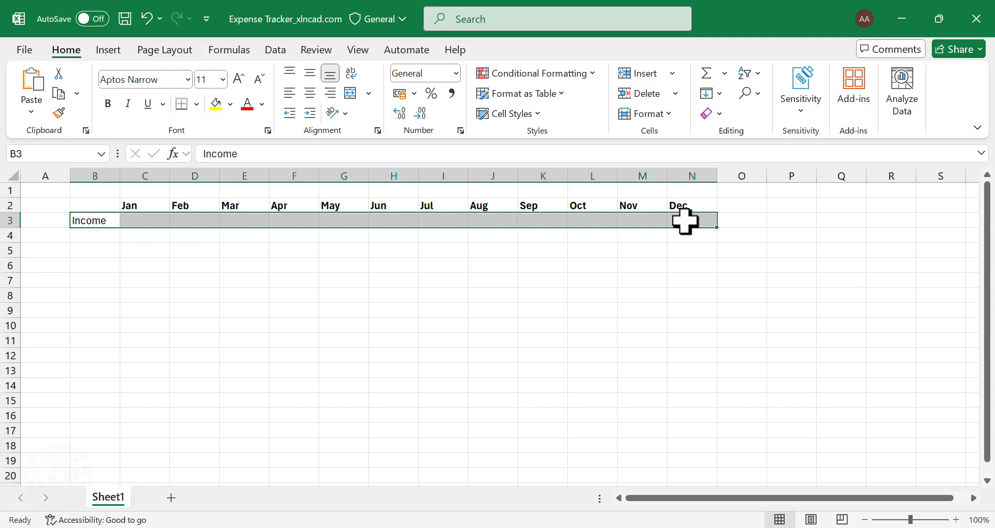
{"action": "left_click", "coordinate": [368, 93]}
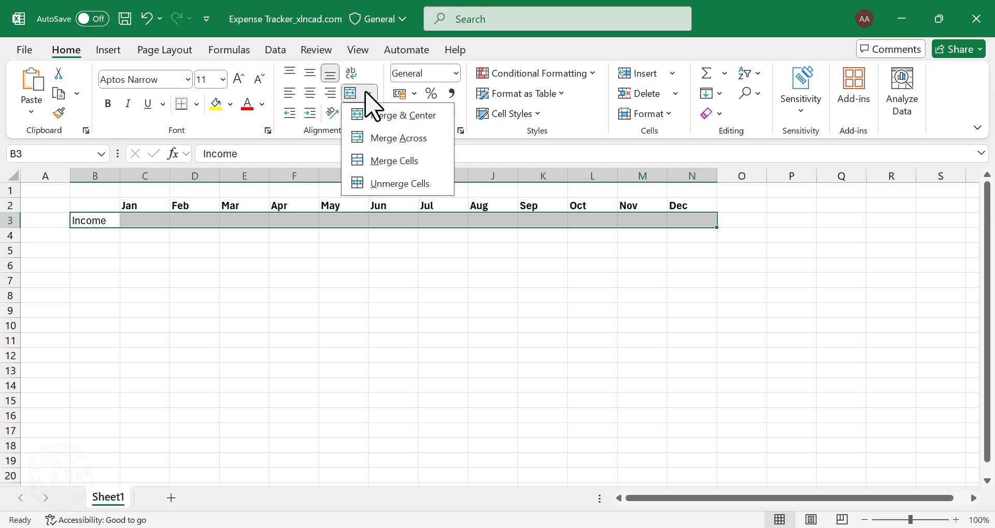
{"action": "left_click", "coordinate": [427, 115]}
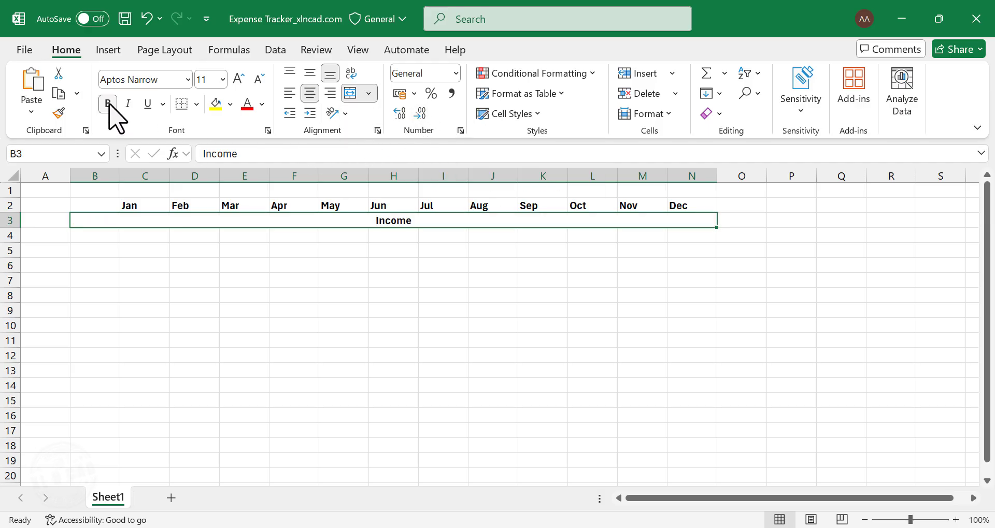
{"action": "left_click", "coordinate": [238, 80]}
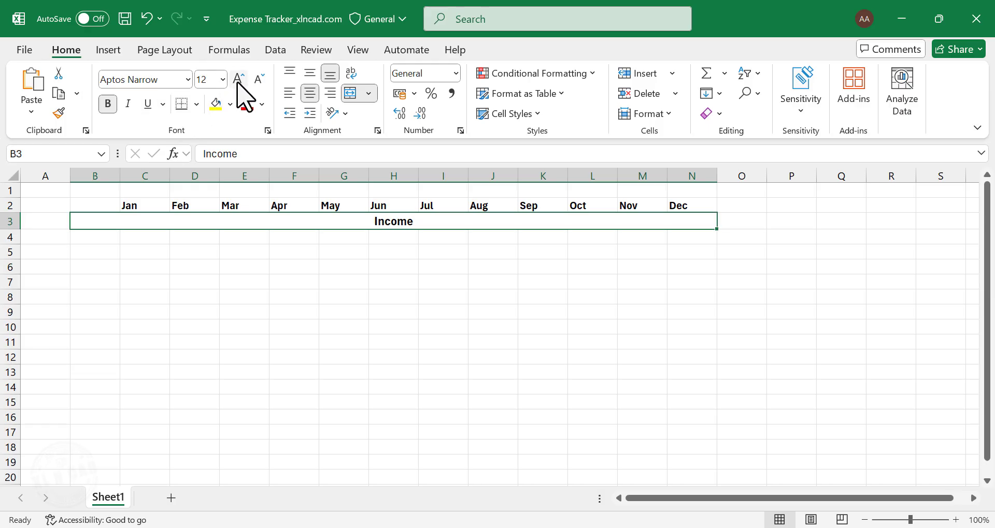
{"action": "left_click", "coordinate": [230, 105]}
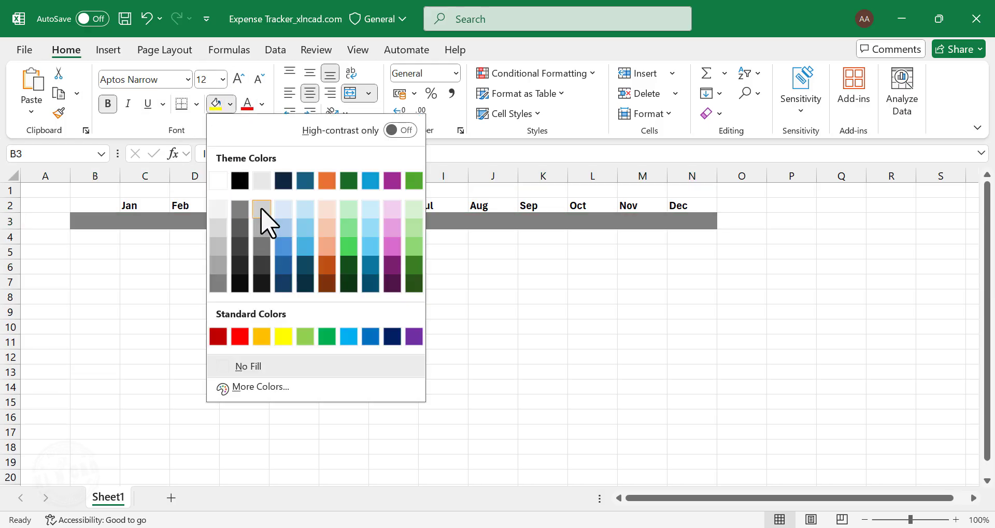
{"action": "left_click", "coordinate": [373, 212]}
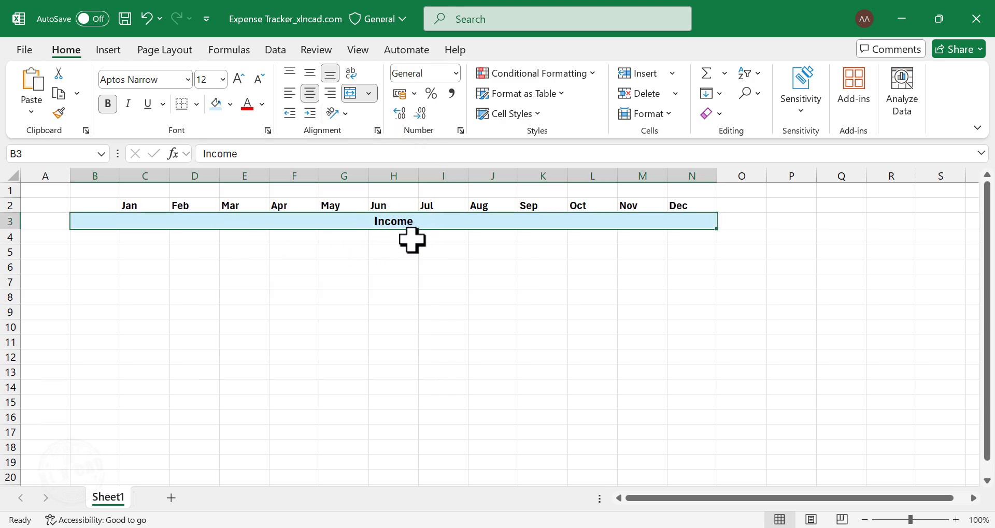
{"action": "left_click", "coordinate": [95, 236]}
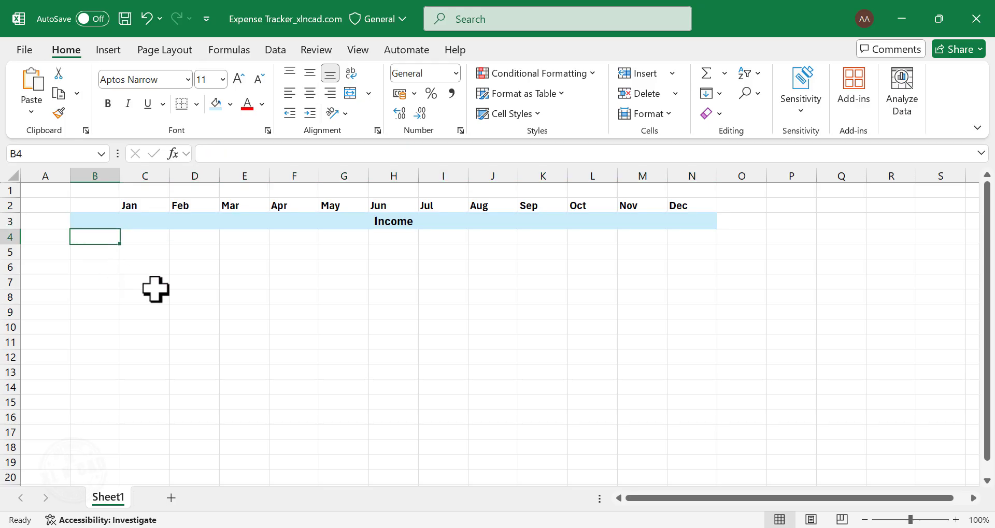
Enter Salary, Share trading, Freelancing and Total in B4:B7, widening column B to fit.
{"action": "type", "text": "Salary"}
{"action": "key", "text": "Return"}
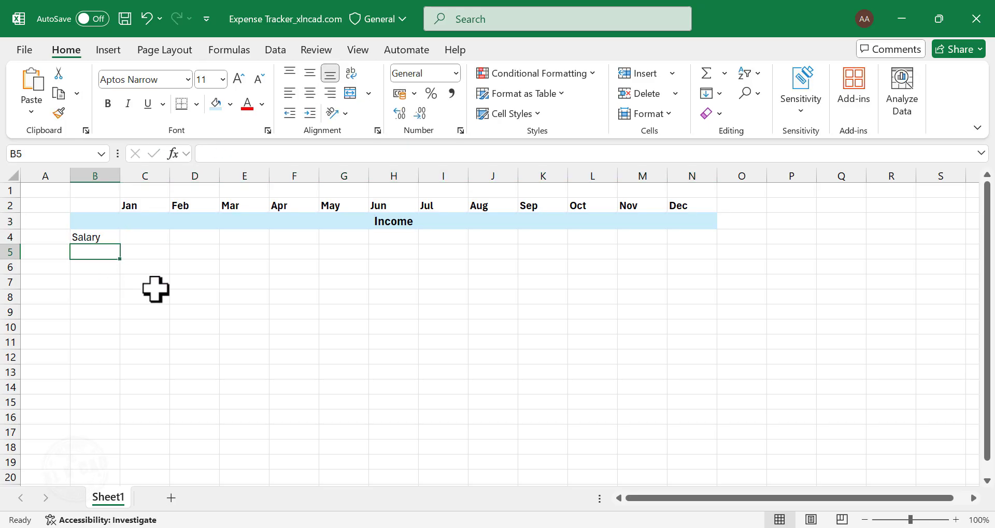
{"action": "type", "text": "Share trading"}
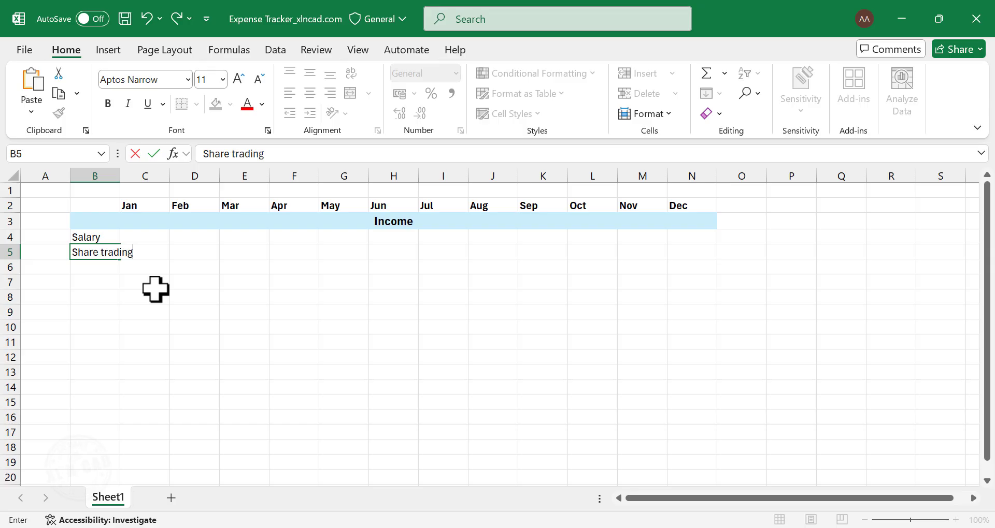
{"action": "key", "text": "Return"}
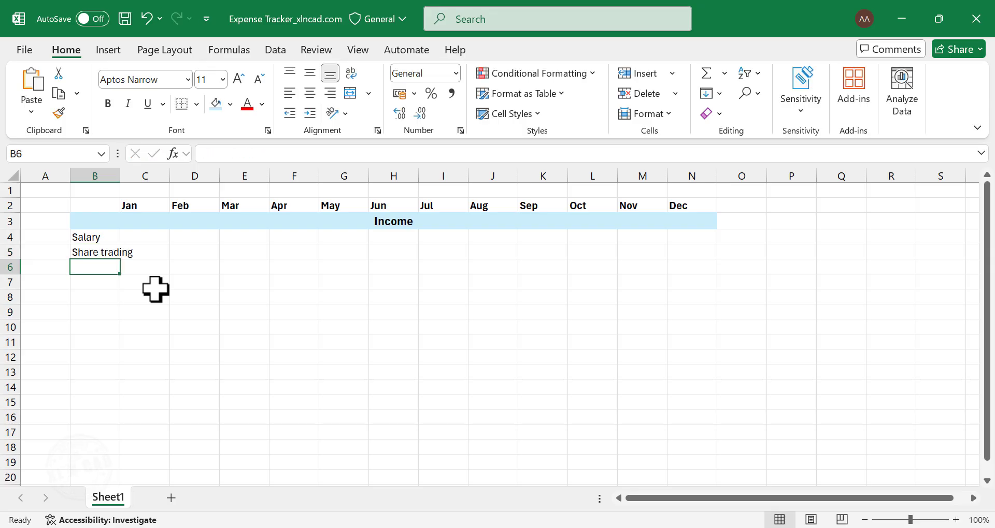
{"action": "type", "text": "Freelancing"}
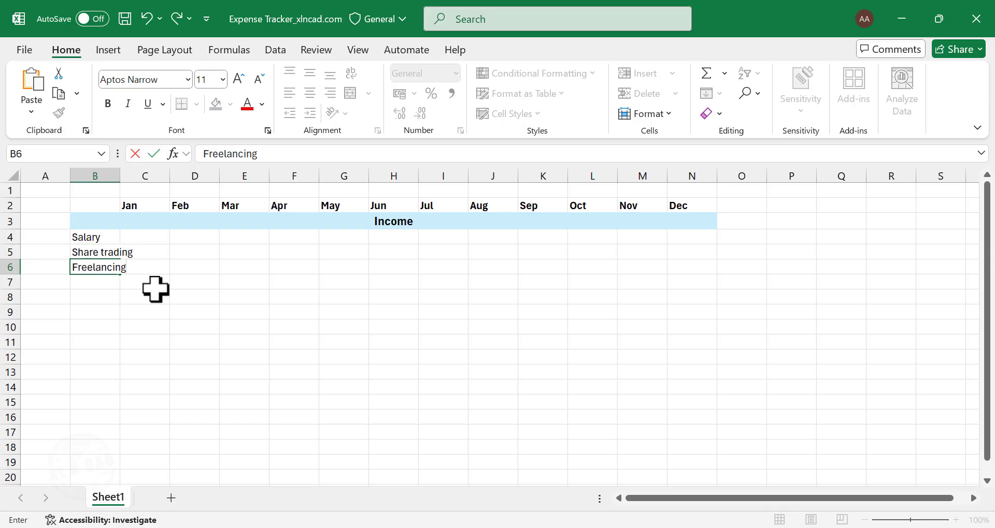
{"action": "key", "text": "Return"}
{"action": "left_click_drag", "start_coordinate": [120, 175], "coordinate": [145, 173]}
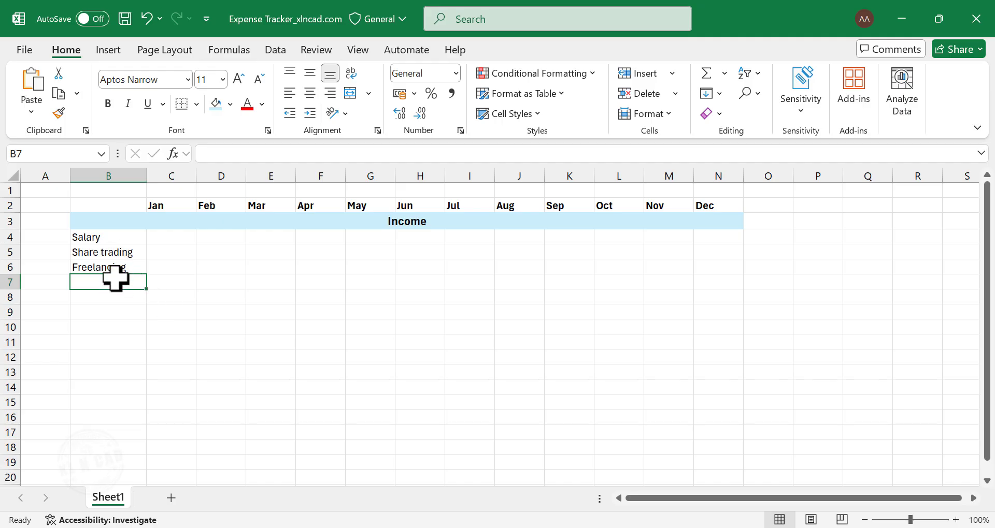
{"action": "type", "text": "Total"}
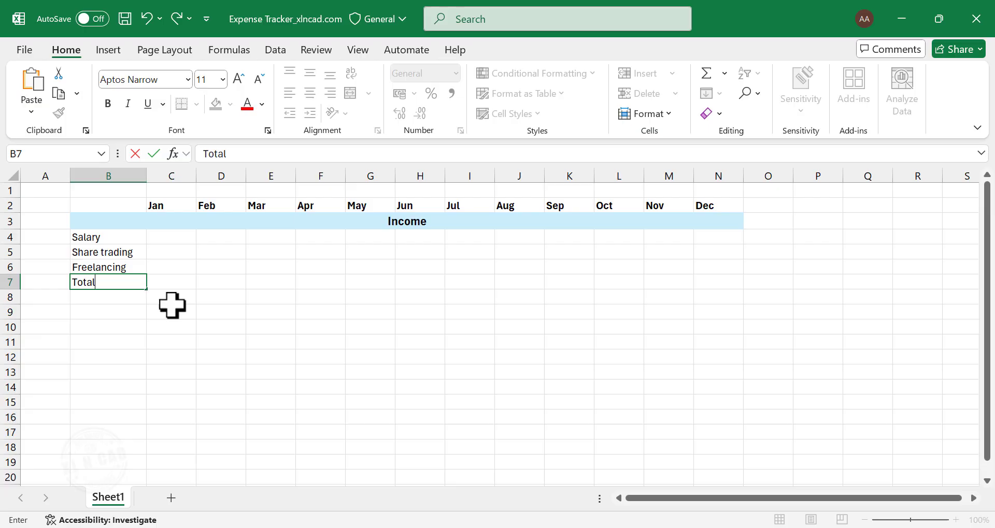
{"action": "key", "text": "Return"}
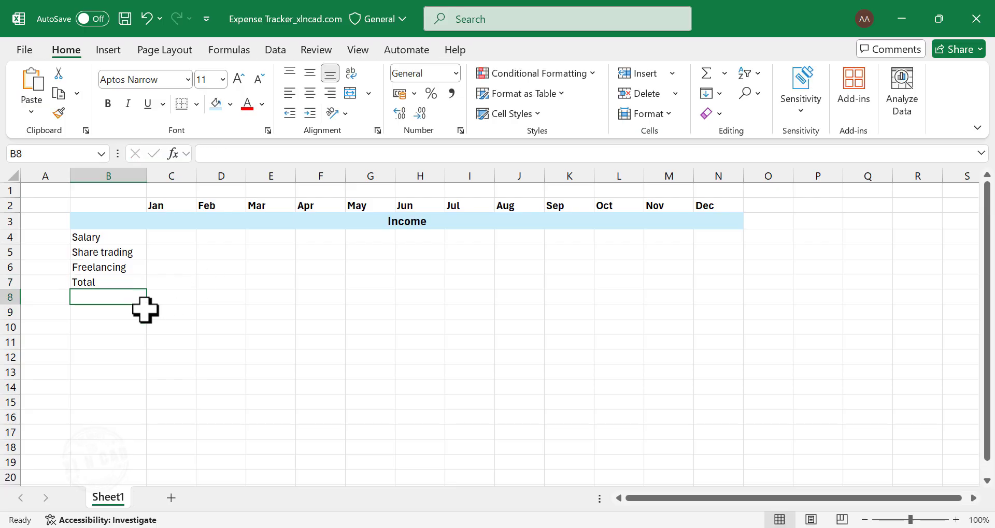
{"action": "left_click", "coordinate": [115, 312]}
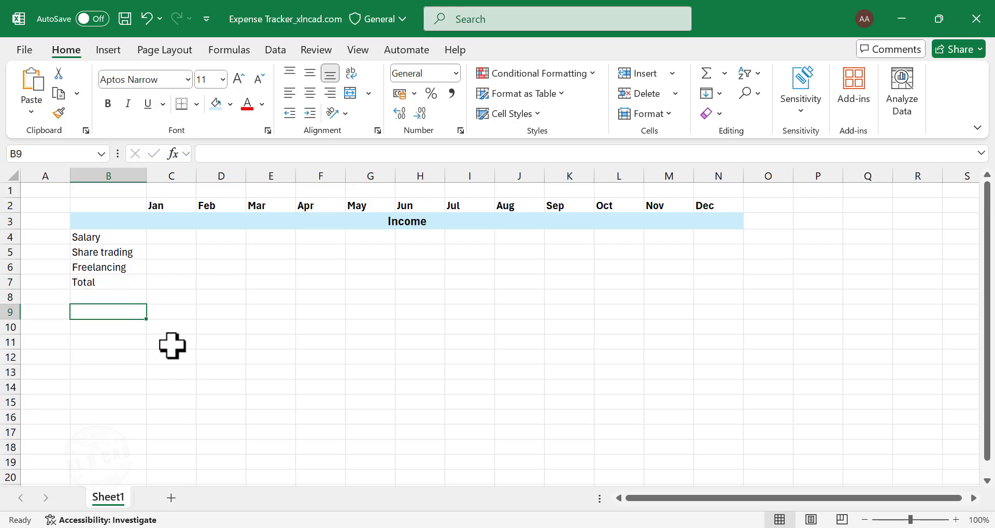
Type Expense in B9, merge and centre it across B9:N9, enlarge it and fill it light orange.
{"action": "type", "text": "Exp"}
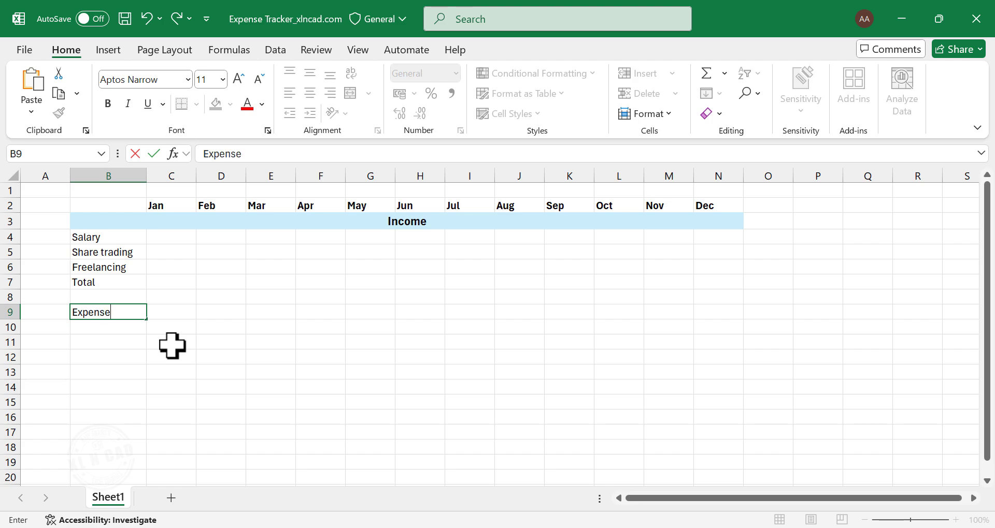
{"action": "type", "text": "ense"}
{"action": "key", "text": "Return"}
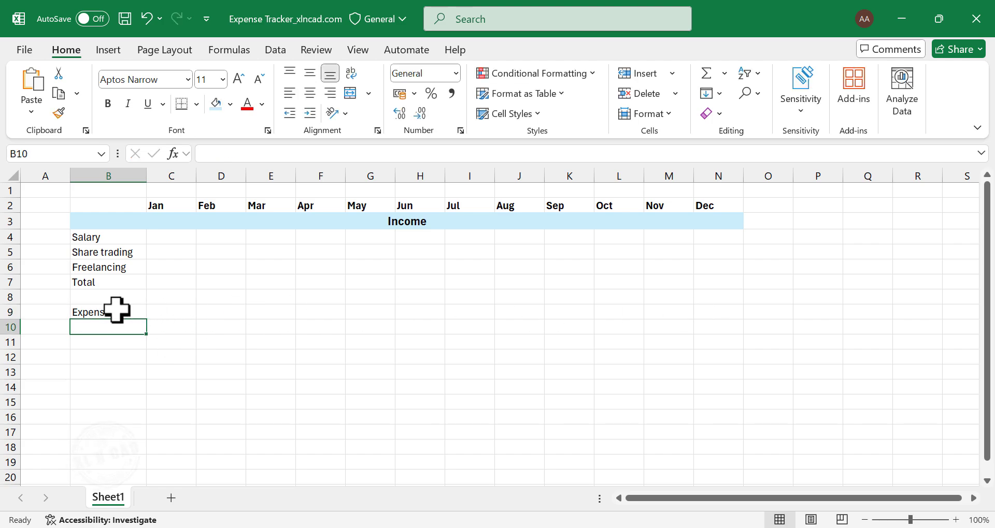
{"action": "left_click_drag", "start_coordinate": [117, 309], "coordinate": [712, 311]}
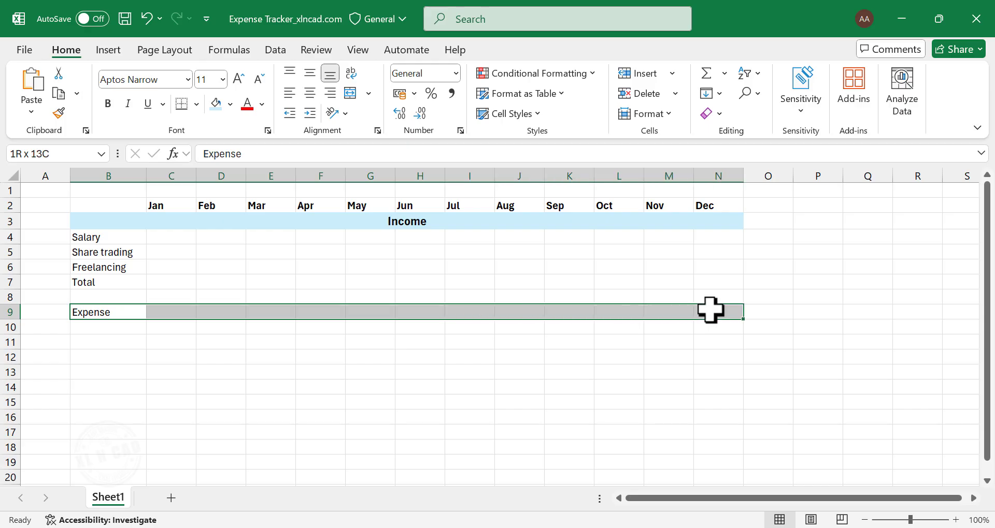
{"action": "left_click", "coordinate": [351, 93]}
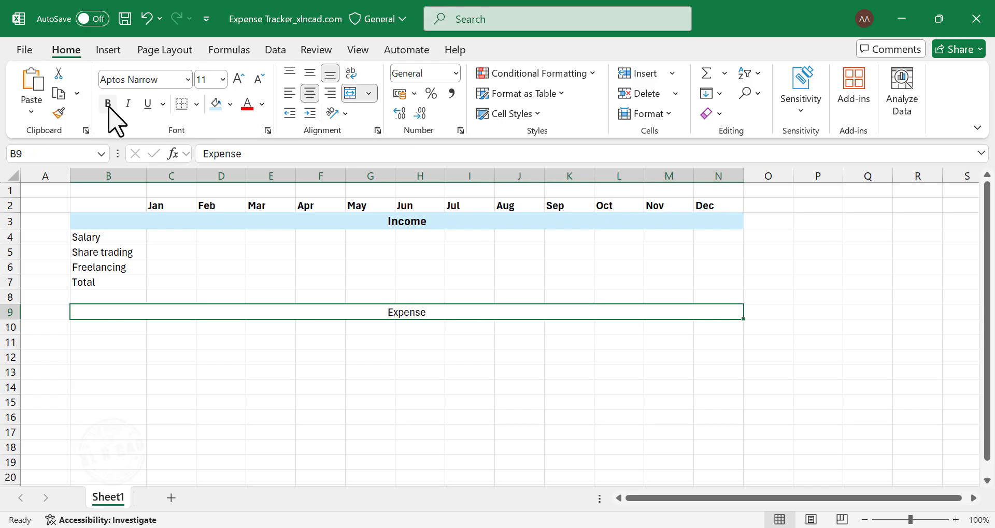
{"action": "left_click", "coordinate": [240, 80]}
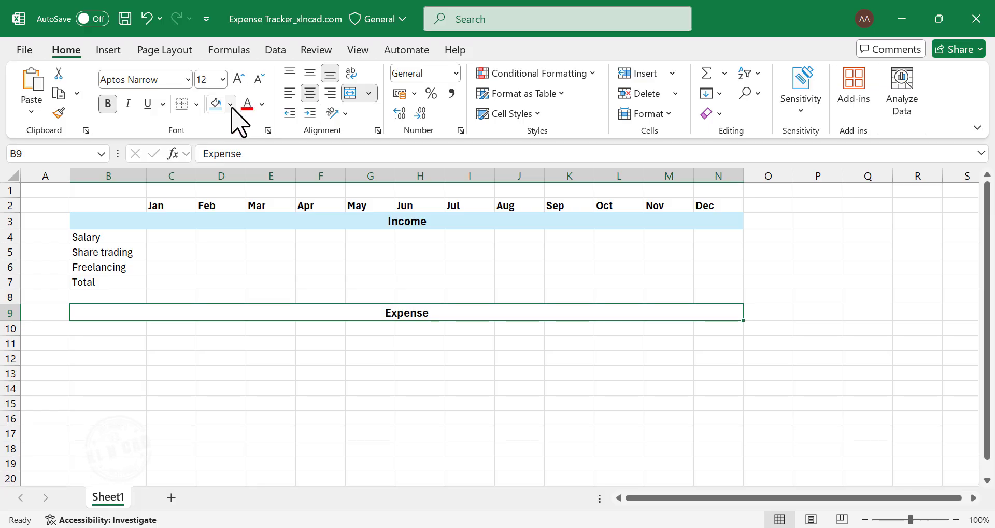
{"action": "left_click", "coordinate": [230, 104]}
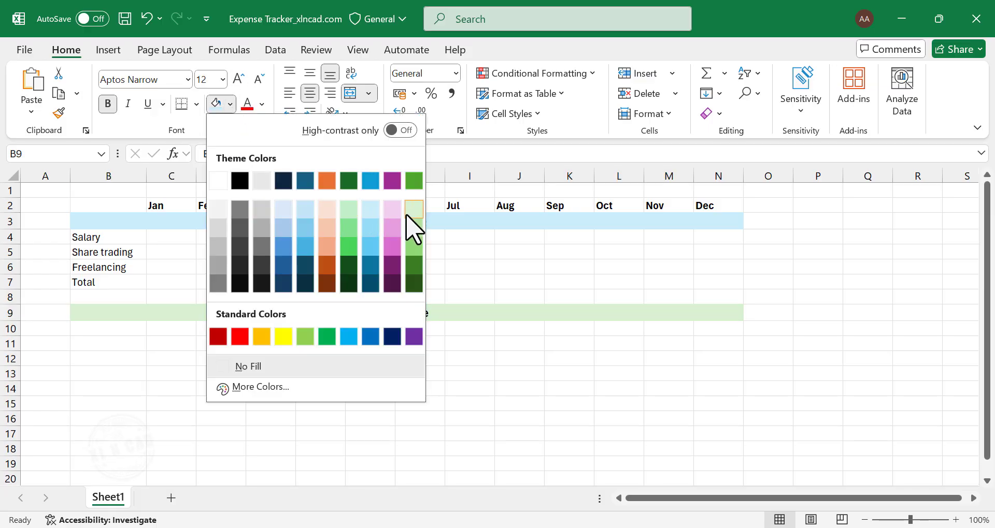
{"action": "left_click", "coordinate": [328, 210]}
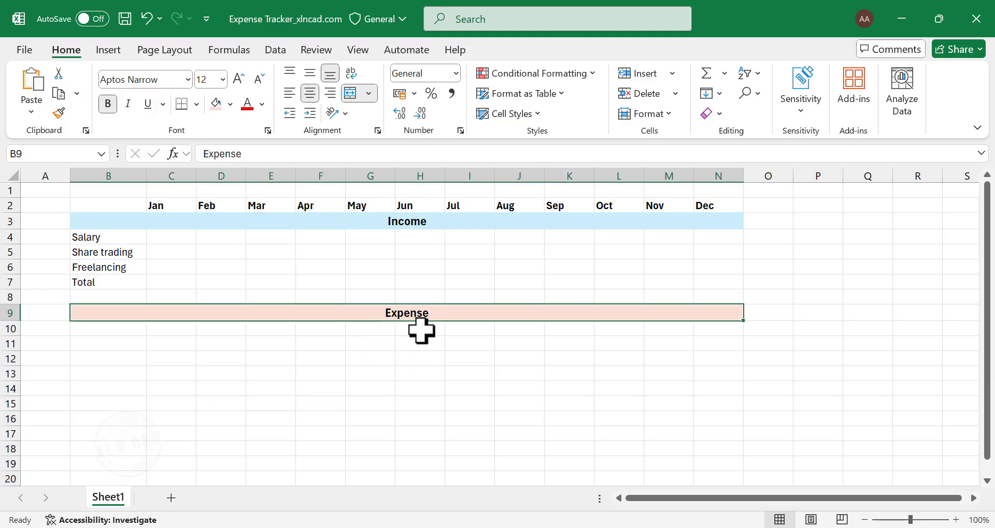
{"action": "left_click", "coordinate": [133, 331]}
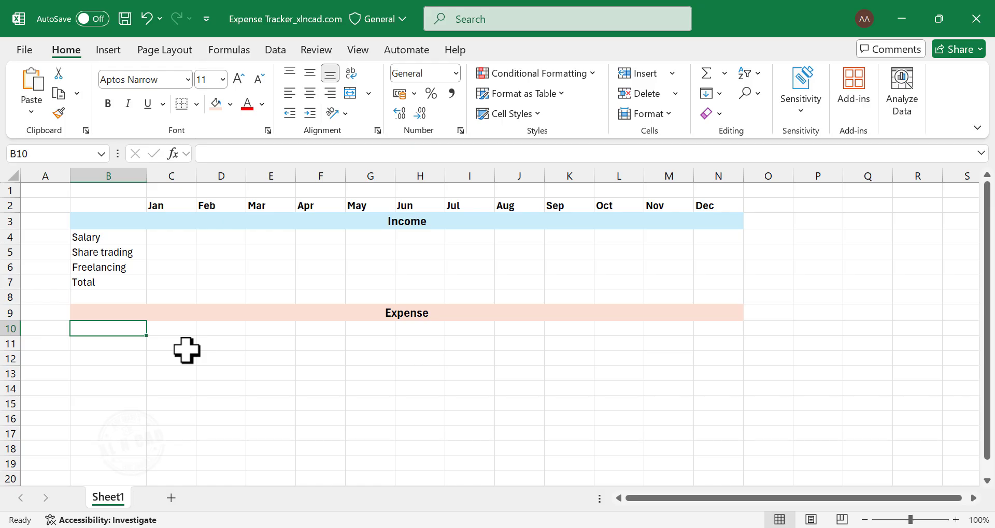
Enter Rent, Electricity, Water, Medical and Grocery in B10:B14.
{"action": "type", "text": "Rent"}
{"action": "key", "text": "Return"}
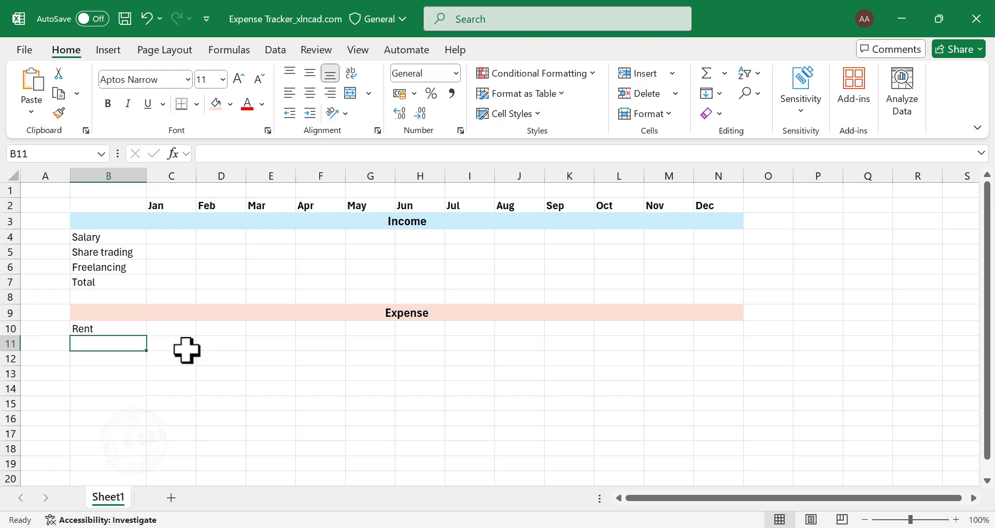
{"action": "type", "text": "Electric"}
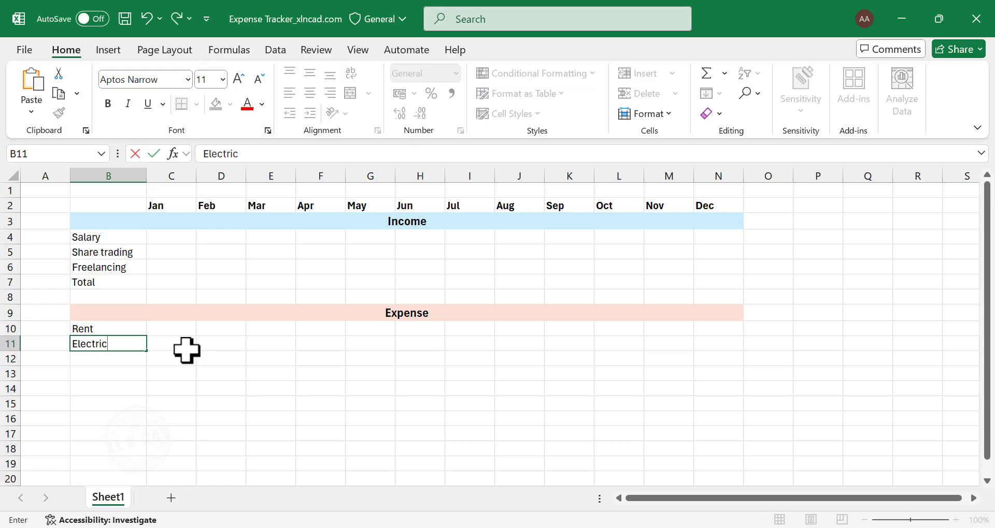
{"action": "type", "text": "ity"}
{"action": "key", "text": "Return"}
{"action": "type", "text": "W"}
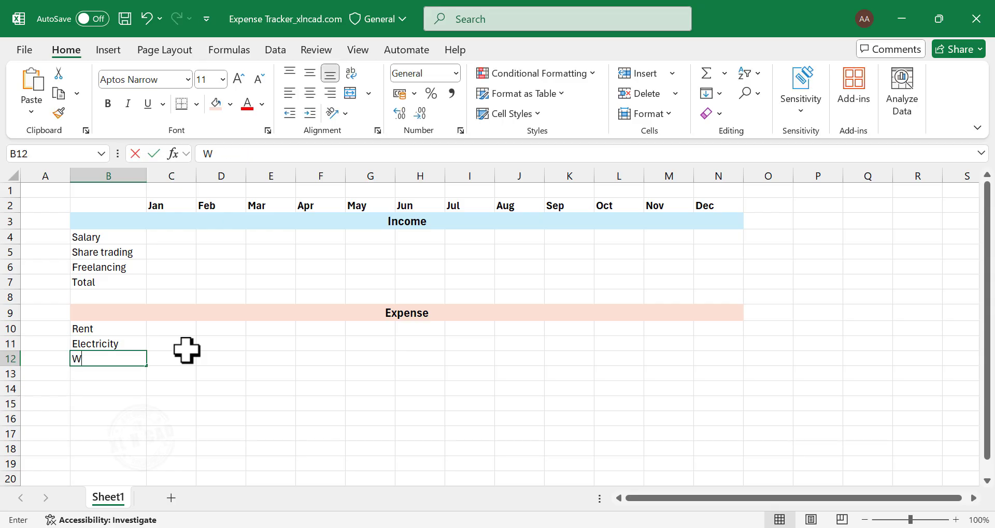
{"action": "type", "text": "ater"}
{"action": "key", "text": "Return"}
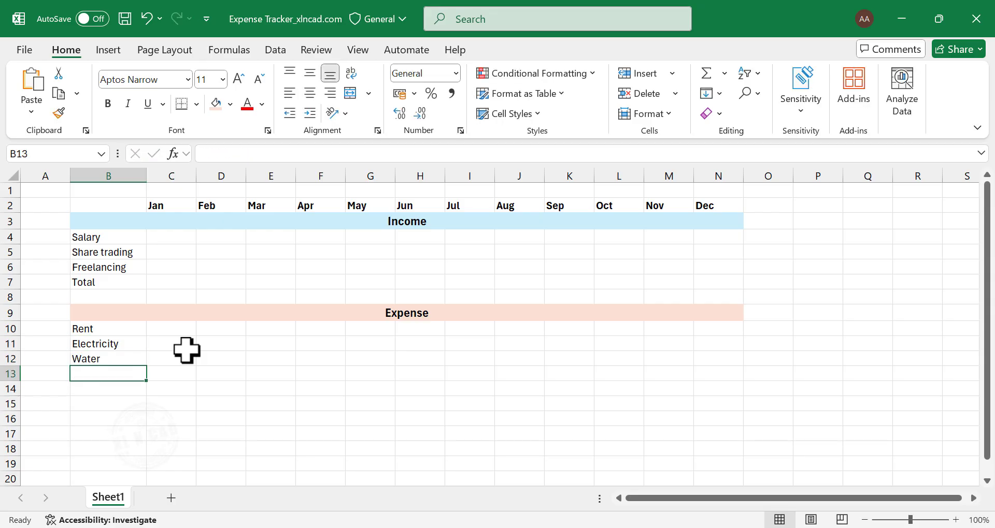
{"action": "type", "text": "Medical"}
{"action": "key", "text": "Return"}
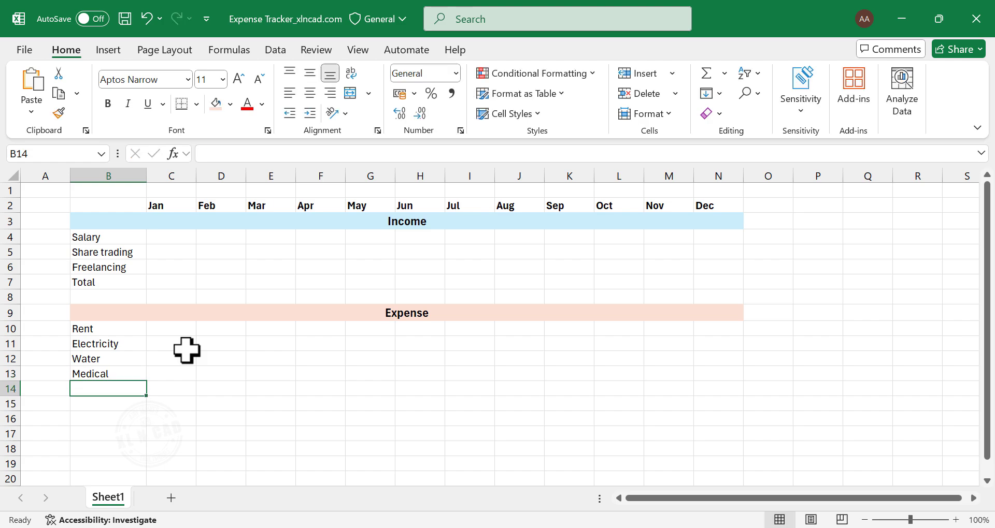
{"action": "type", "text": "Grocery"}
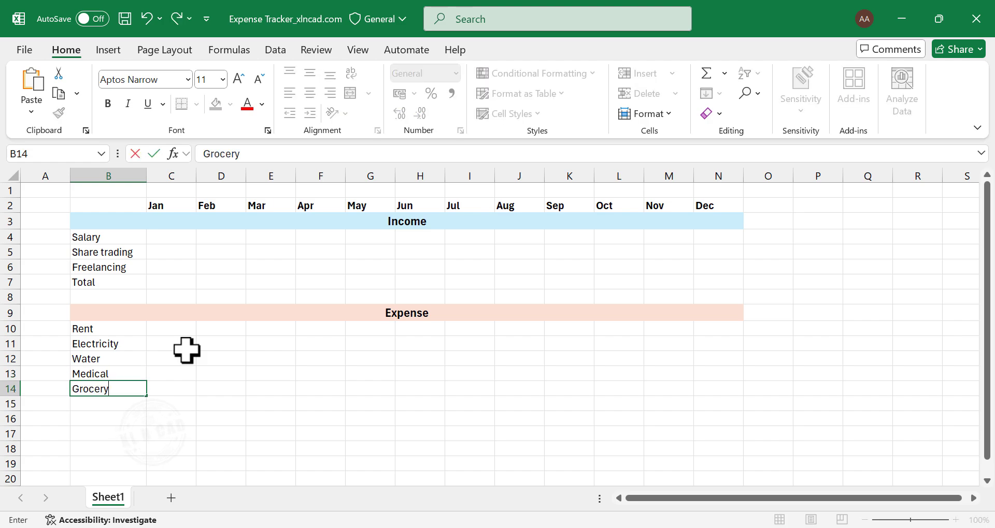
{"action": "key", "text": "Return"}
Enter Entertainment, Phone, Other and Total in B15:B18.
{"action": "type", "text": "Ent"}
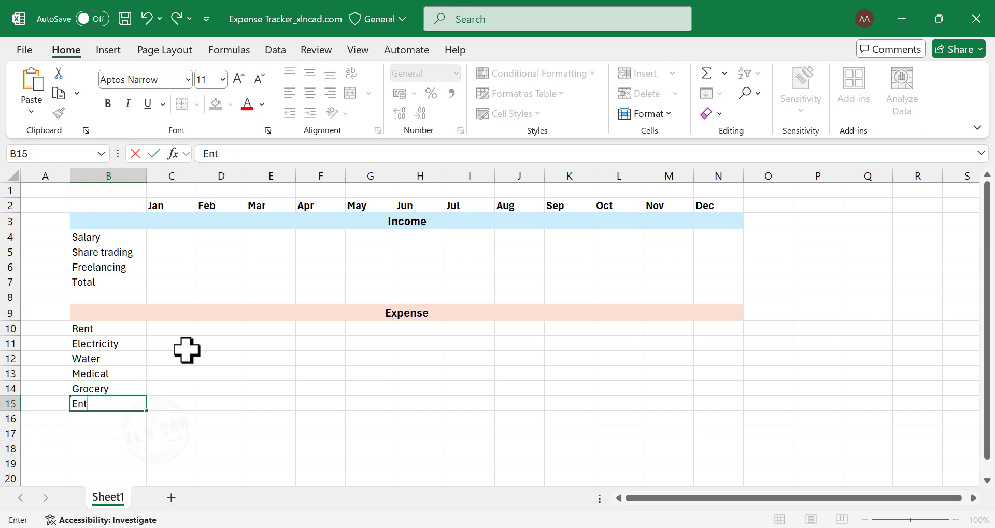
{"action": "type", "text": "ertainment"}
{"action": "key", "text": "Return"}
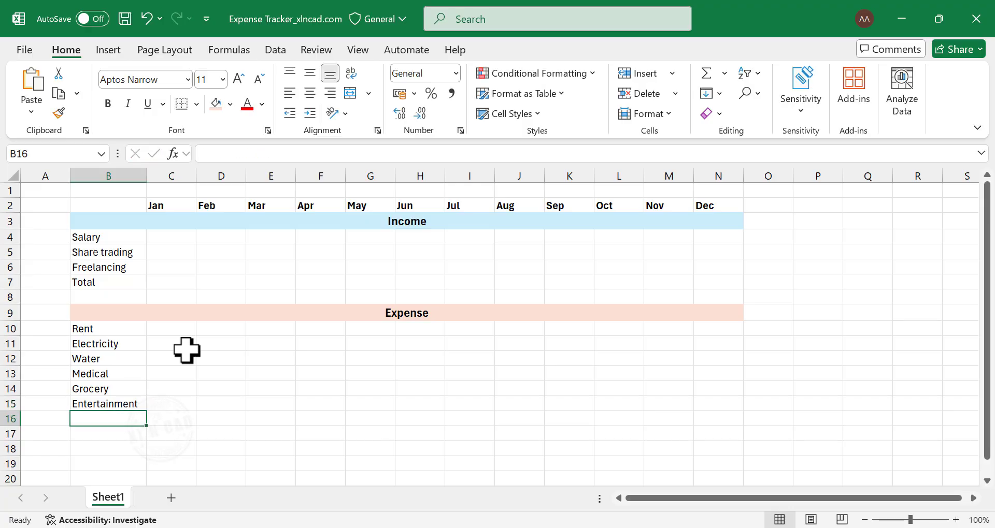
{"action": "type", "text": "Phone"}
{"action": "key", "text": "Return"}
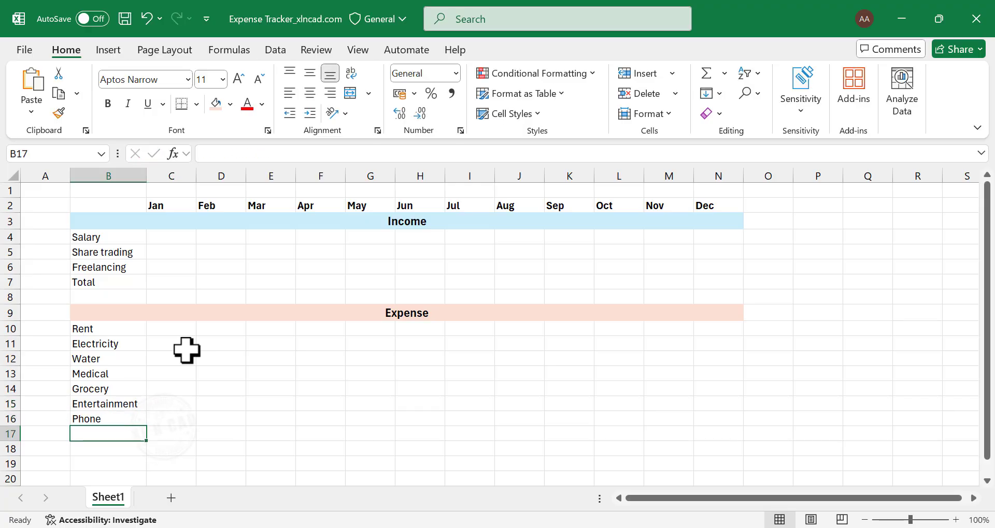
{"action": "type", "text": "Other"}
{"action": "key", "text": "Return"}
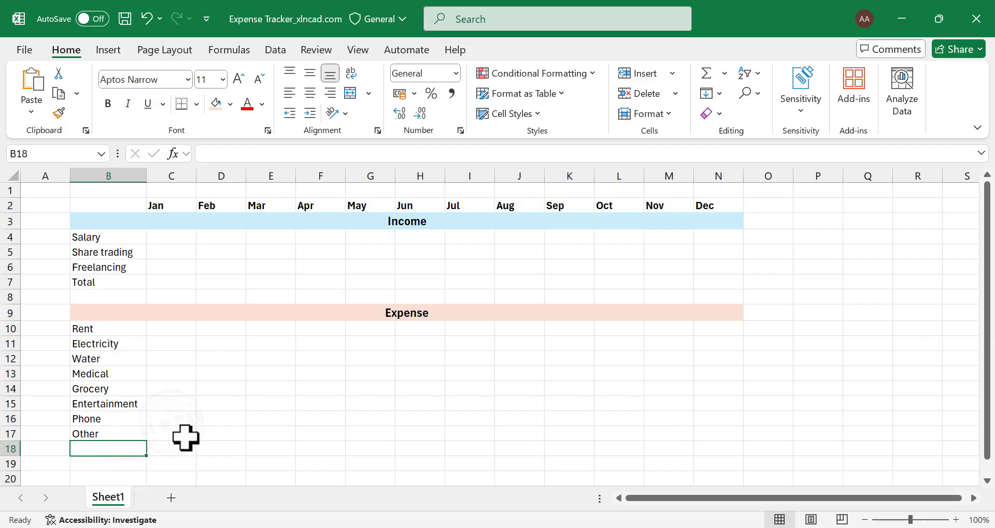
{"action": "type", "text": "Total"}
{"action": "key", "text": "Return"}
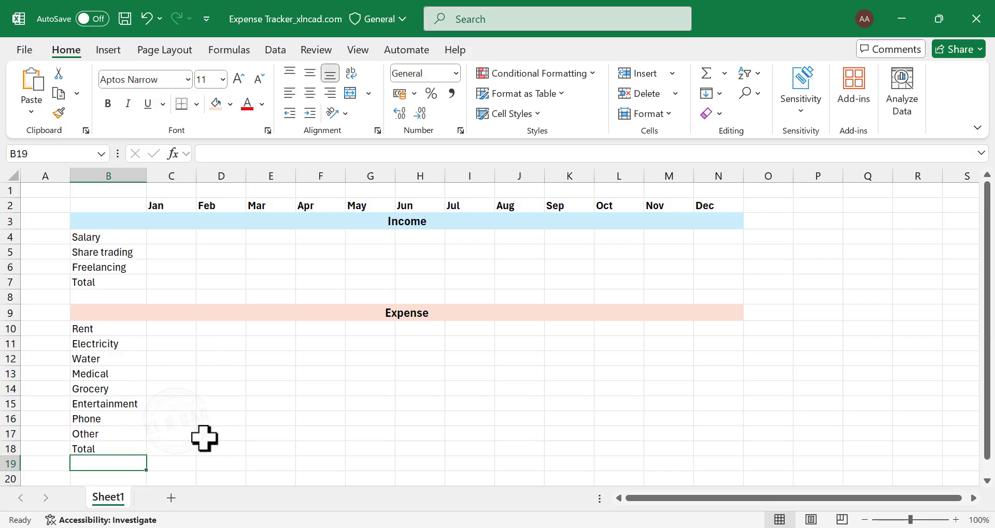
{"action": "scroll", "coordinate": [205, 437], "scroll_direction": "down", "scroll_amount": 1}
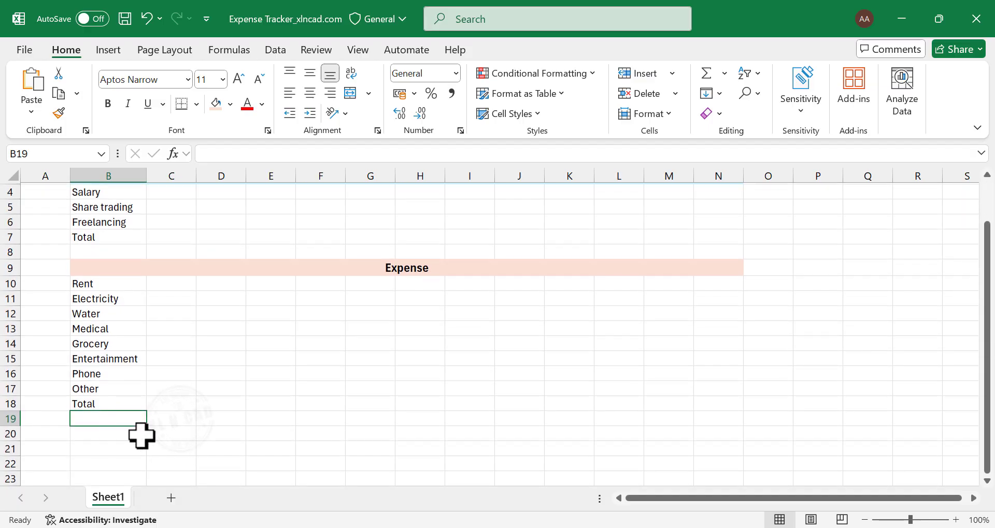
Type Savings in B20 and merge B20:N20 centred, bold, size 12 with light green fill.
{"action": "left_click", "coordinate": [109, 434]}
{"action": "type", "text": "Savings"}
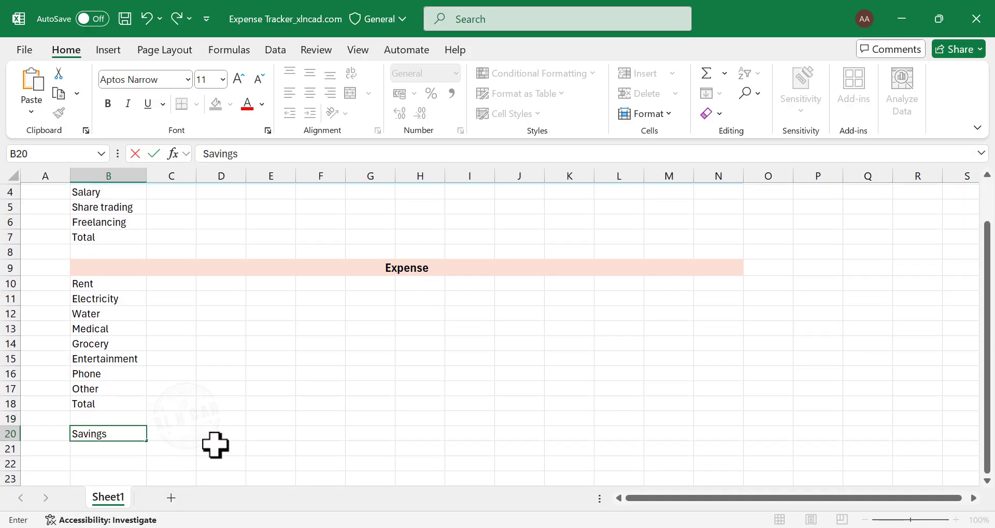
{"action": "key", "text": "Return"}
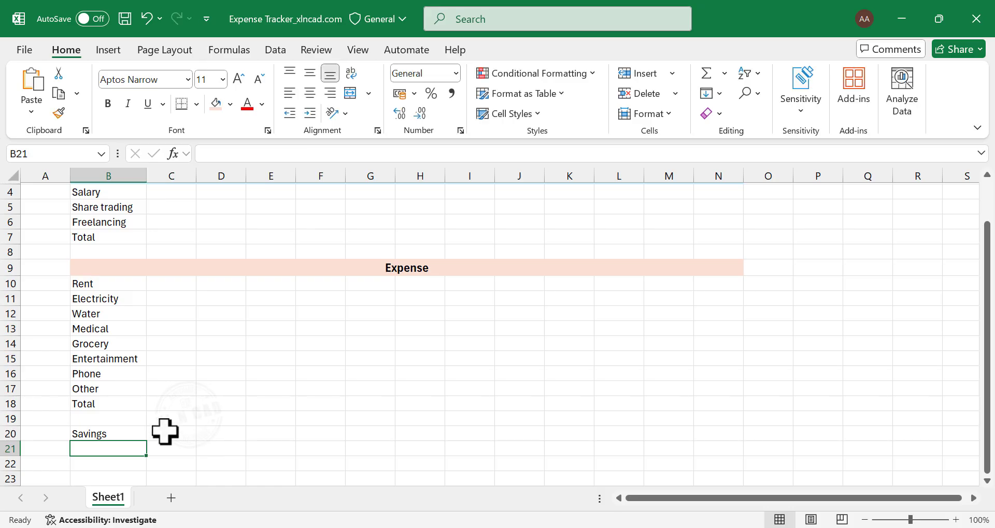
{"action": "left_click_drag", "start_coordinate": [111, 434], "coordinate": [723, 435]}
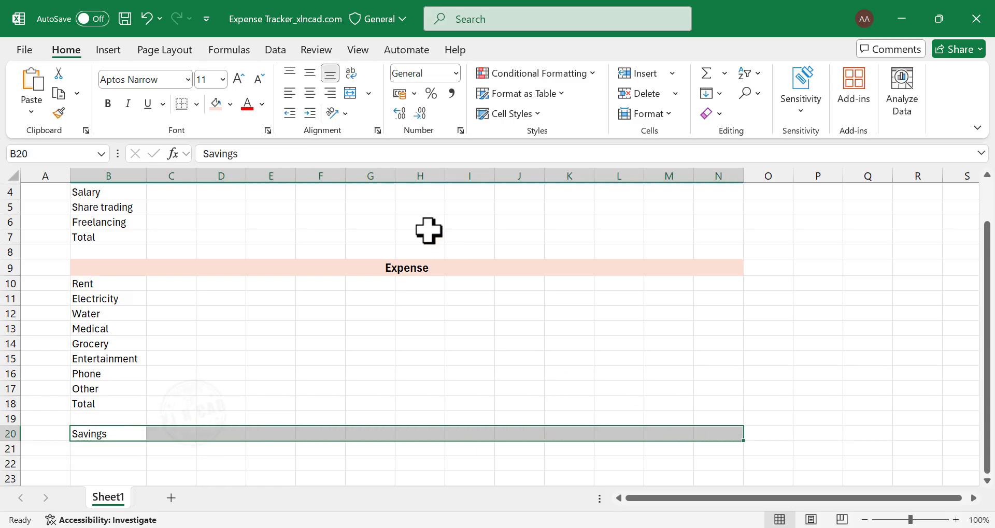
{"action": "left_click", "coordinate": [352, 93]}
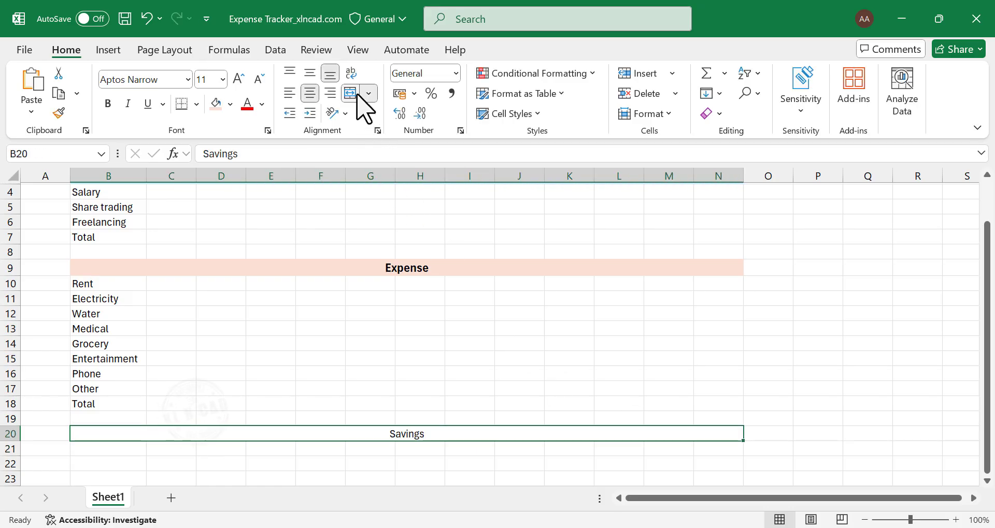
{"action": "left_click", "coordinate": [108, 104]}
{"action": "left_click", "coordinate": [239, 79]}
{"action": "left_click", "coordinate": [230, 104]}
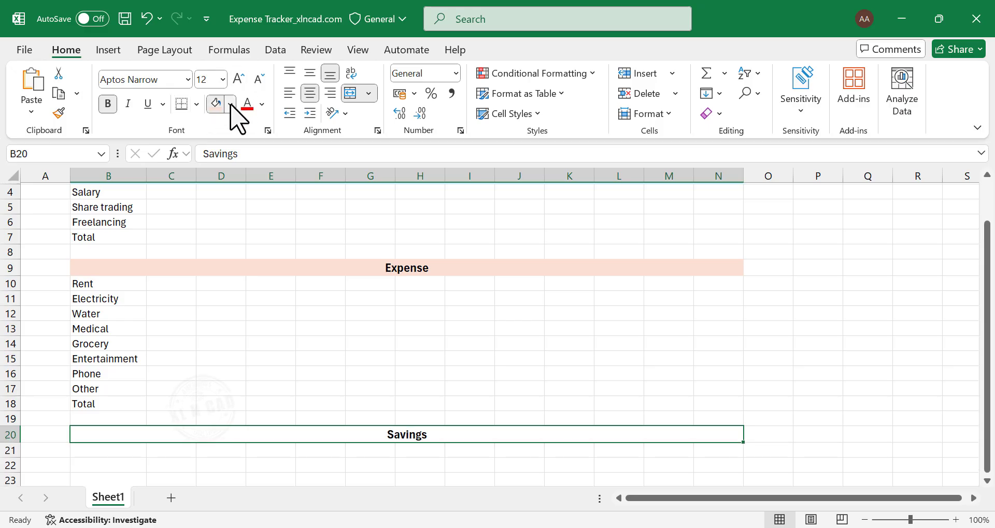
{"action": "left_click", "coordinate": [348, 209]}
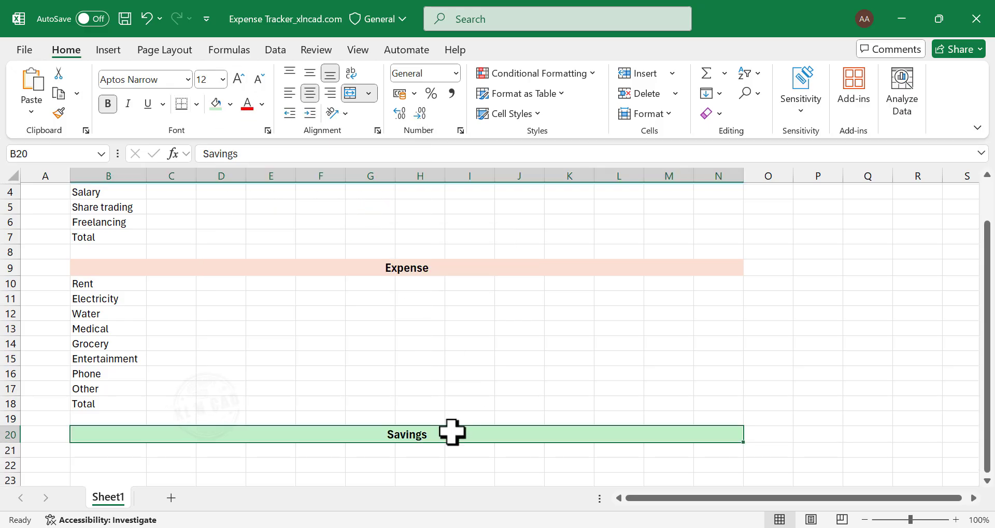
Enter Total in B21 beneath the Savings heading.
{"action": "left_click", "coordinate": [120, 454]}
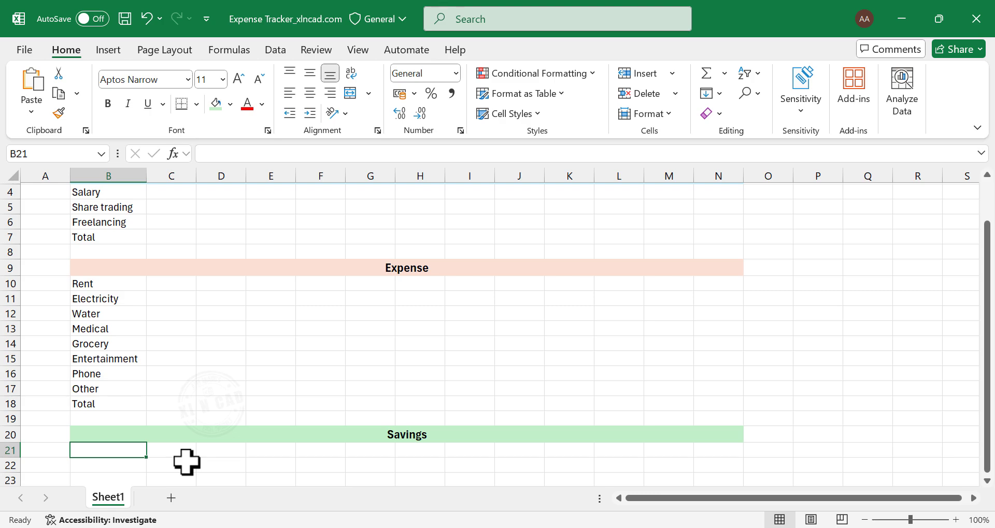
{"action": "type", "text": "Total"}
{"action": "key", "text": "Return"}
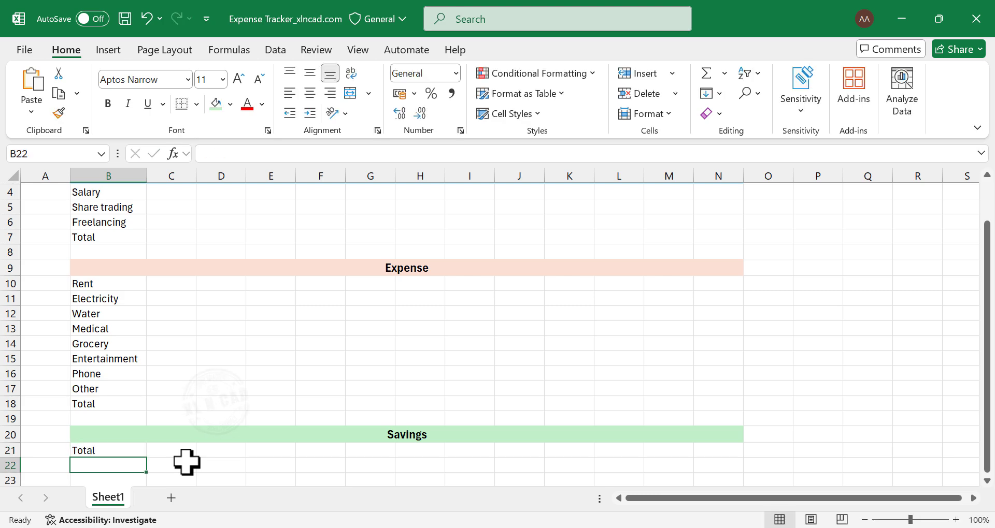
Shrink spacer rows 1, 8 and 19 to a row height of 7.00.
{"action": "scroll", "coordinate": [122, 433], "scroll_direction": "up", "scroll_amount": 1}
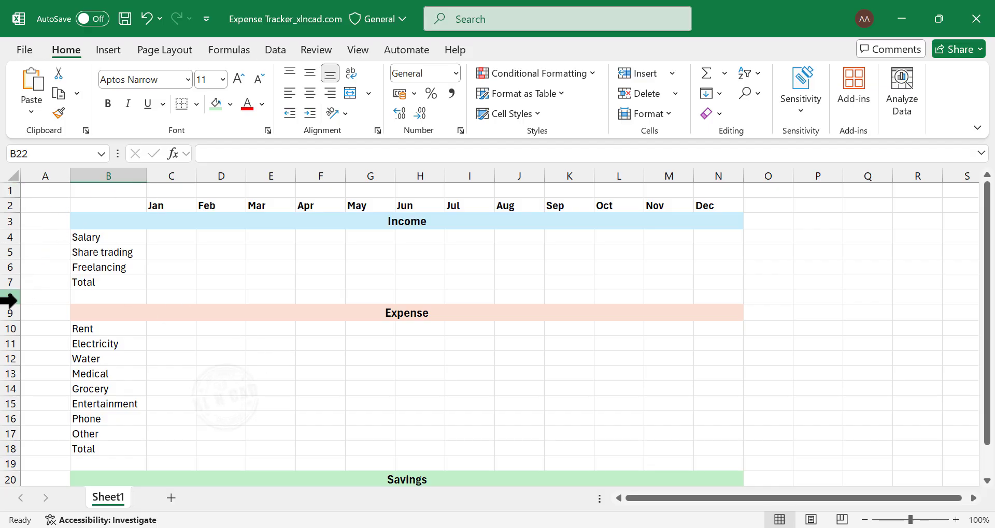
{"action": "left_click", "coordinate": [9, 192]}
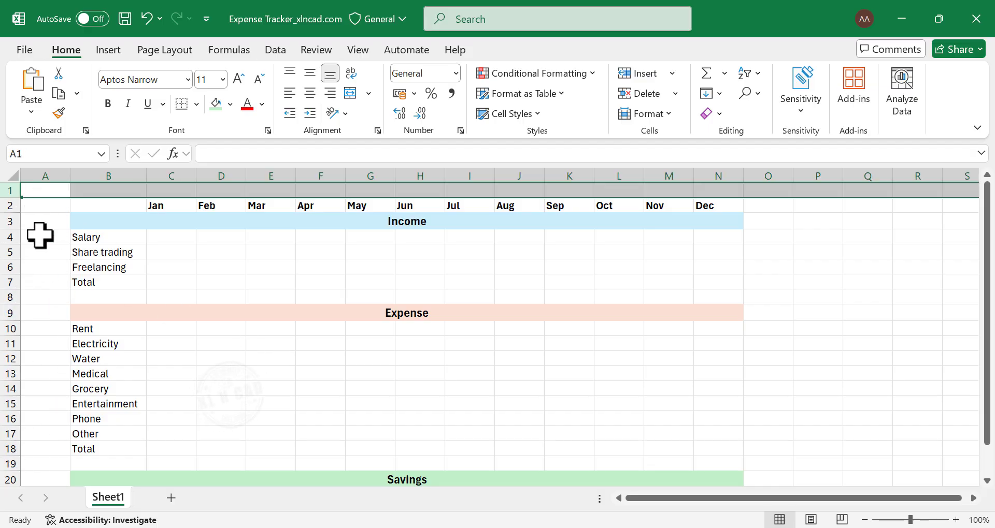
{"action": "left_click", "coordinate": [10, 297], "text": "ctrl"}
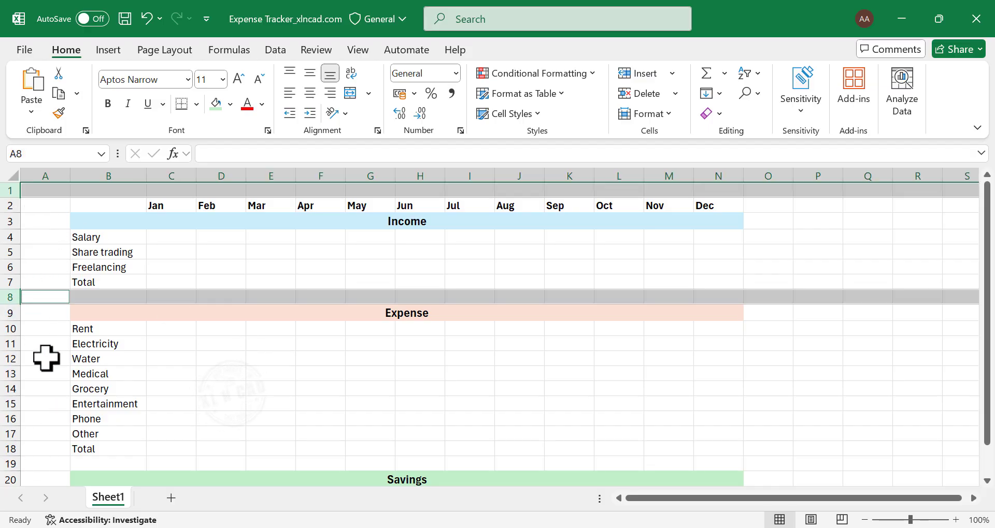
{"action": "left_click", "coordinate": [7, 461], "text": "ctrl"}
{"action": "left_click_drag", "start_coordinate": [16, 197], "coordinate": [11, 191]}
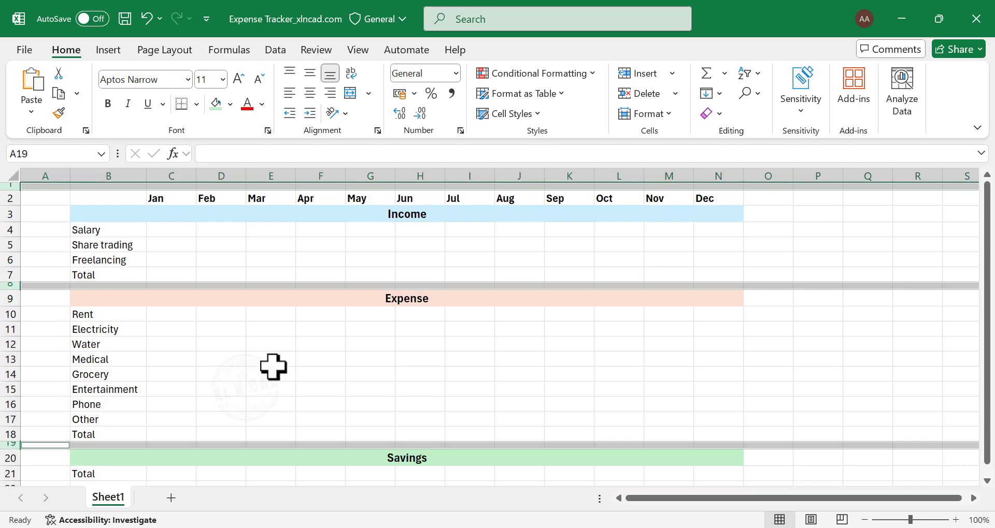
{"action": "left_click", "coordinate": [174, 229]}
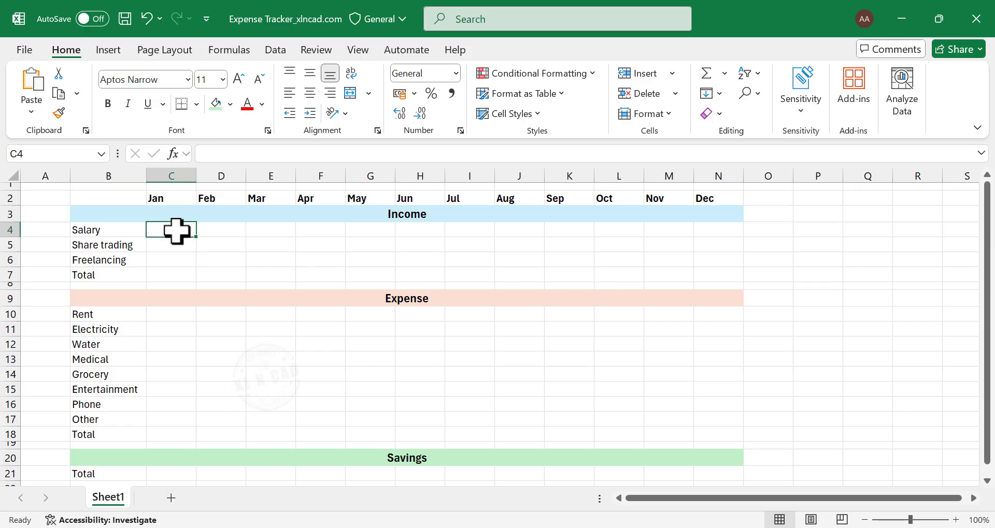
Format Income cells C4:N7 as Number with 1000 separator and 0 decimals.
{"action": "left_click_drag", "start_coordinate": [176, 231], "coordinate": [715, 273]}
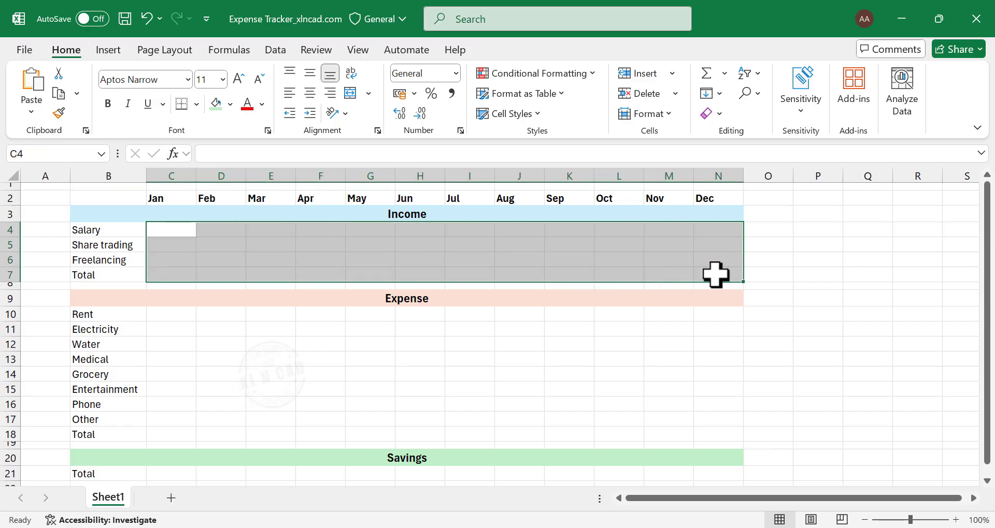
{"action": "right_click", "coordinate": [267, 246]}
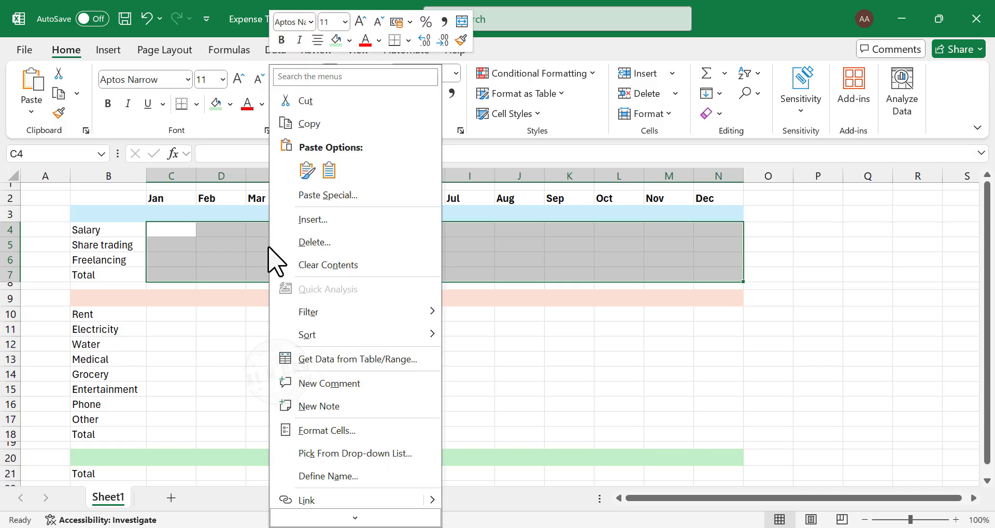
{"action": "left_click", "coordinate": [355, 428]}
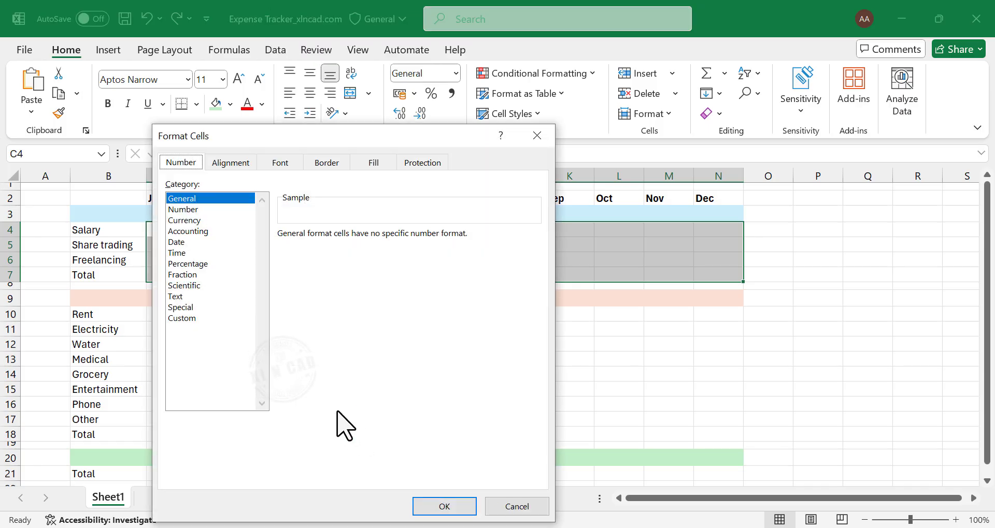
{"action": "left_click", "coordinate": [224, 211]}
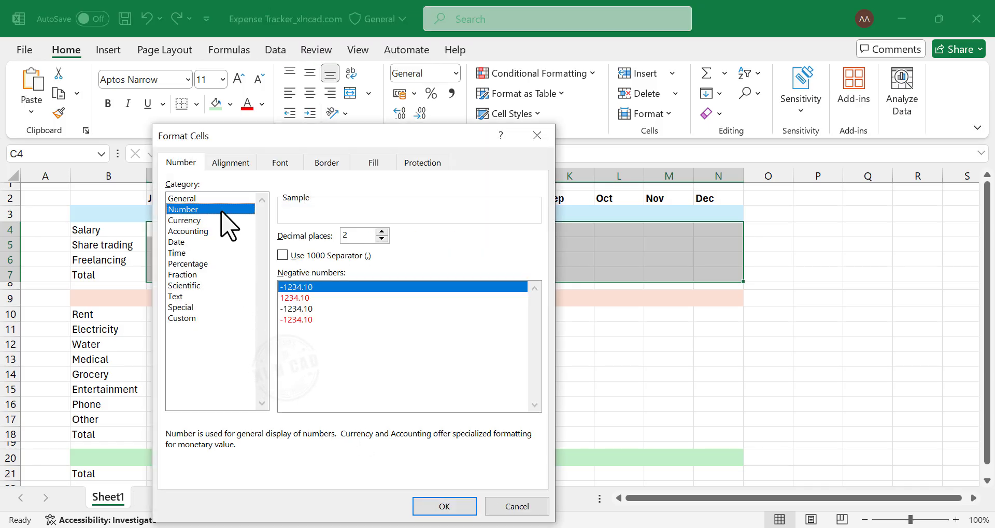
{"action": "left_click", "coordinate": [283, 255]}
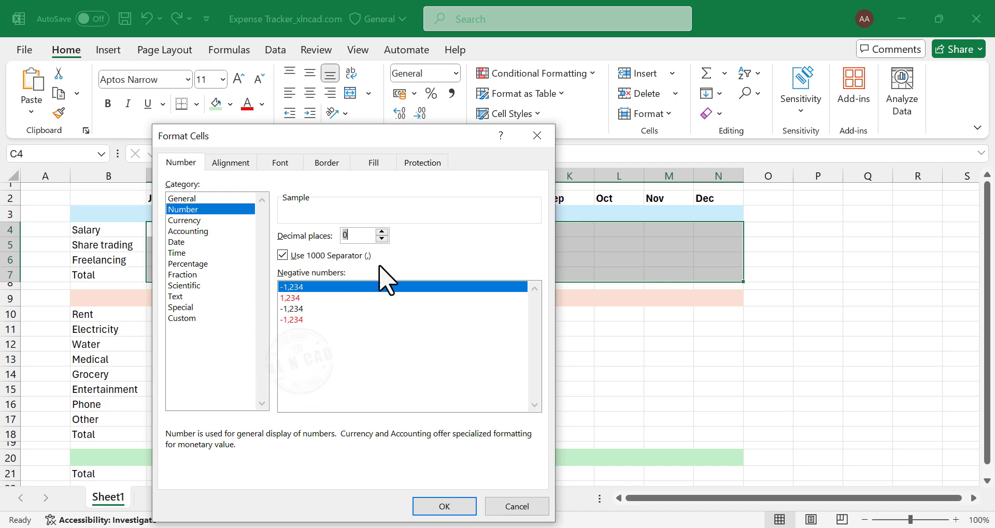
{"action": "left_click", "coordinate": [426, 505]}
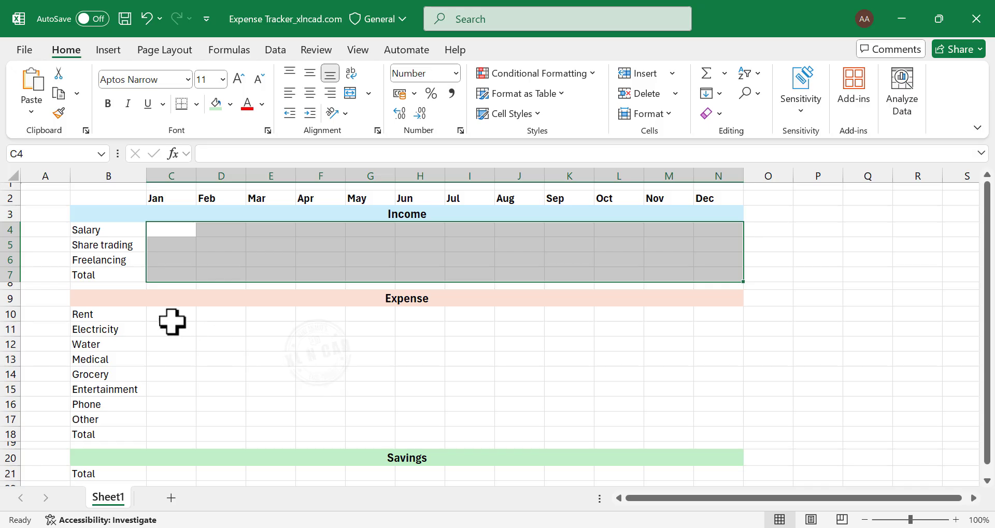
Format Expense cells C10:N18 as Number with 1000 separator and 0 decimals.
{"action": "left_click_drag", "start_coordinate": [172, 323], "coordinate": [715, 435]}
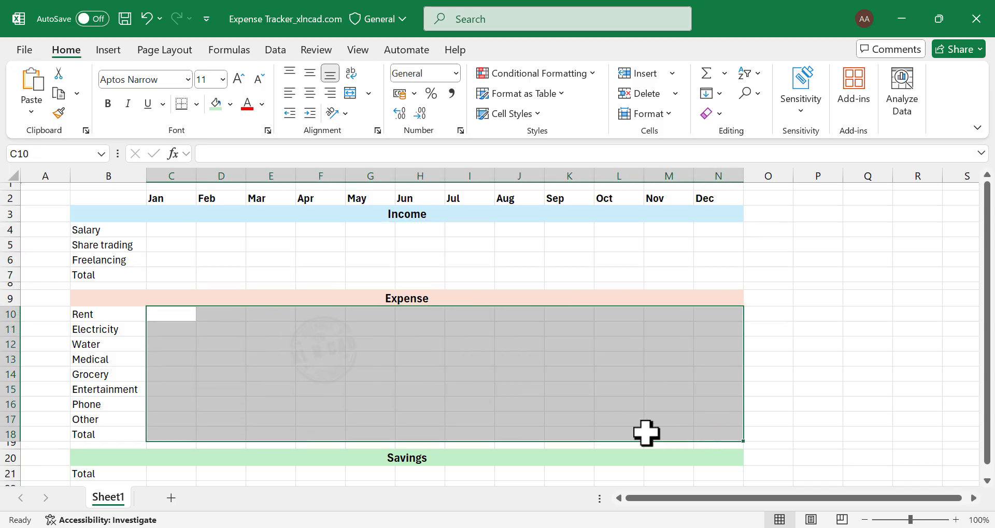
{"action": "right_click", "coordinate": [279, 351]}
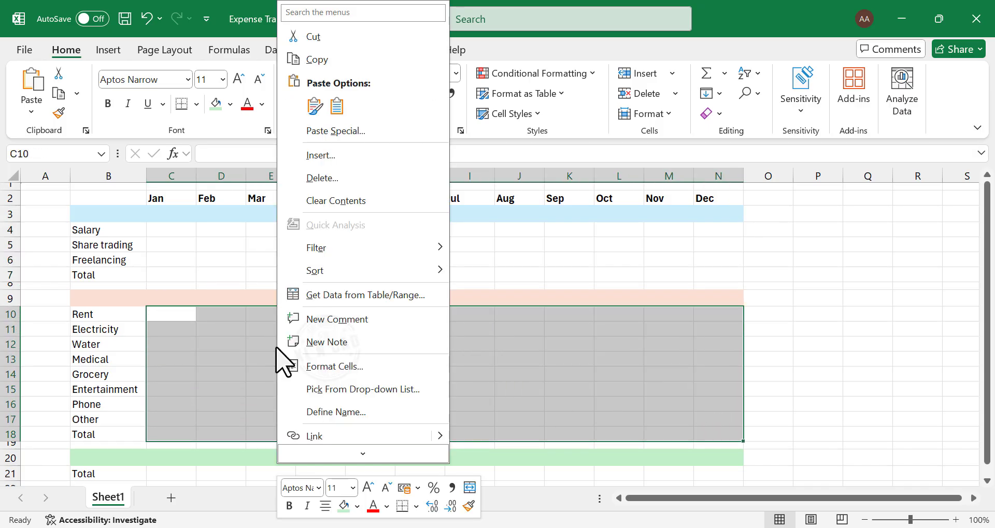
{"action": "left_click", "coordinate": [380, 369]}
{"action": "left_click", "coordinate": [209, 209]}
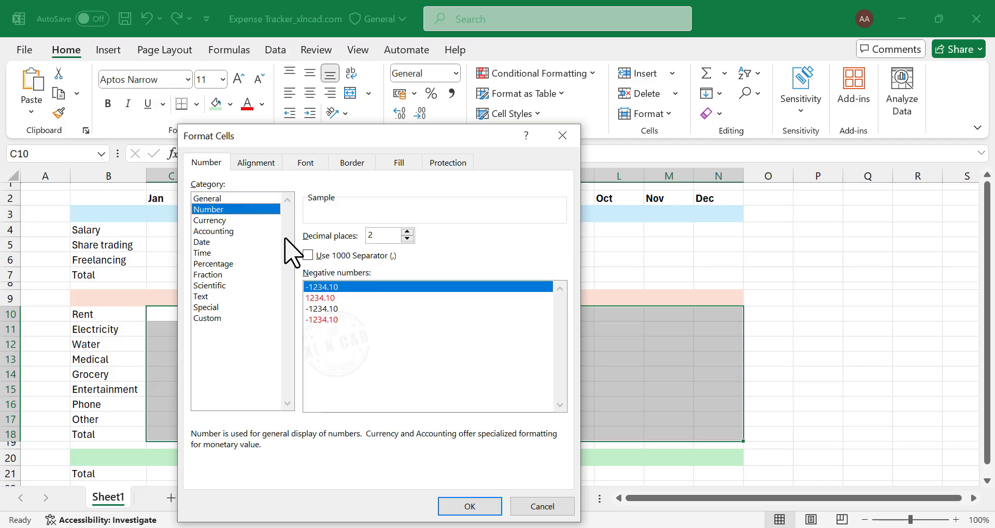
{"action": "left_click", "coordinate": [308, 255]}
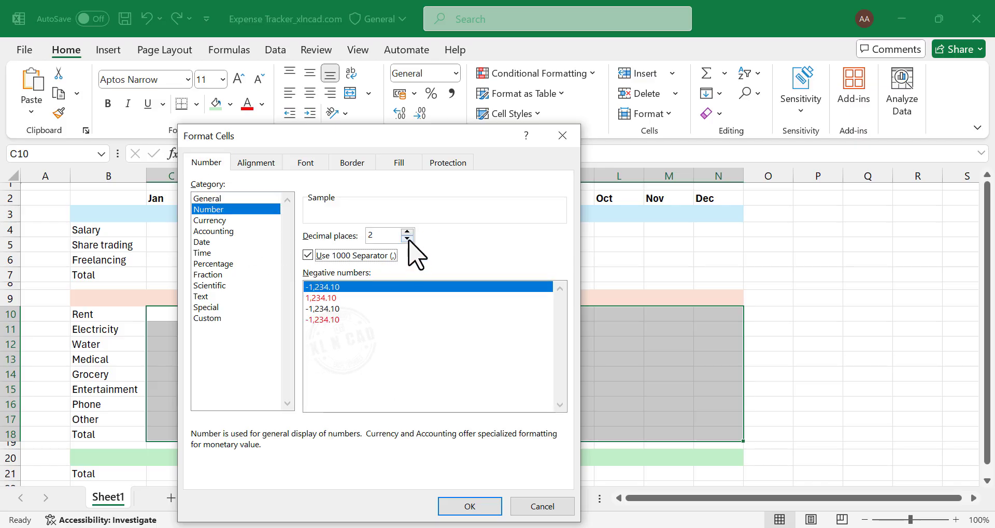
{"action": "left_click", "coordinate": [481, 507]}
Copy that number format onto Savings row C21:N21 with Format Painter.
{"action": "left_click", "coordinate": [223, 360]}
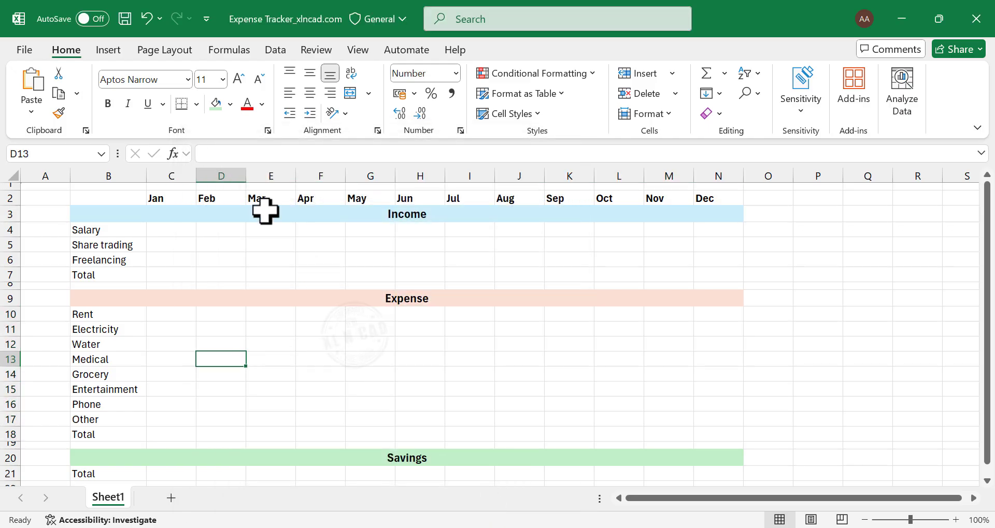
{"action": "left_click", "coordinate": [58, 113]}
{"action": "left_click_drag", "start_coordinate": [171, 472], "coordinate": [704, 473]}
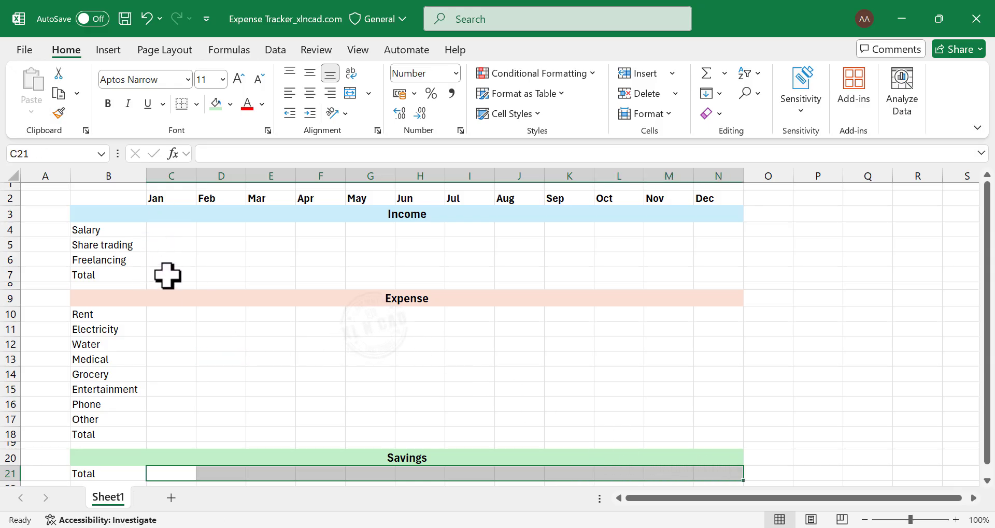
{"action": "left_click", "coordinate": [175, 230]}
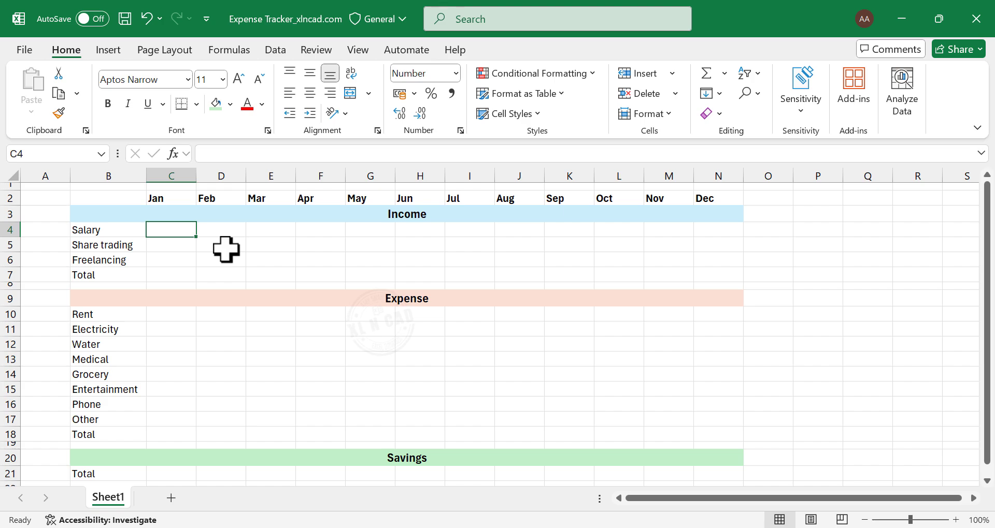
Enter 65000, 4500 and 8500 in C4:C6 for January Salary, Share trading and Freelancing.
{"action": "type", "text": "65000"}
{"action": "key", "text": "Return"}
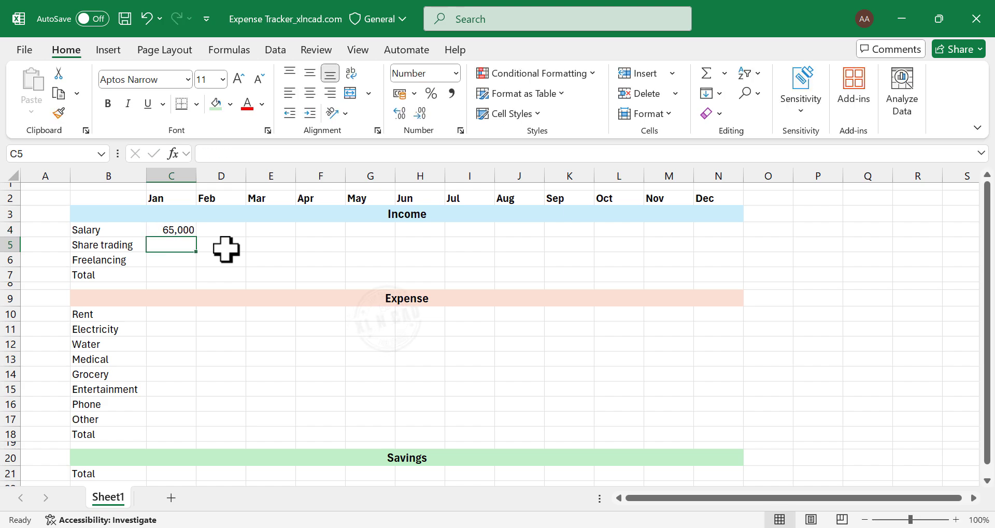
{"action": "type", "text": "4500"}
{"action": "key", "text": "Return"}
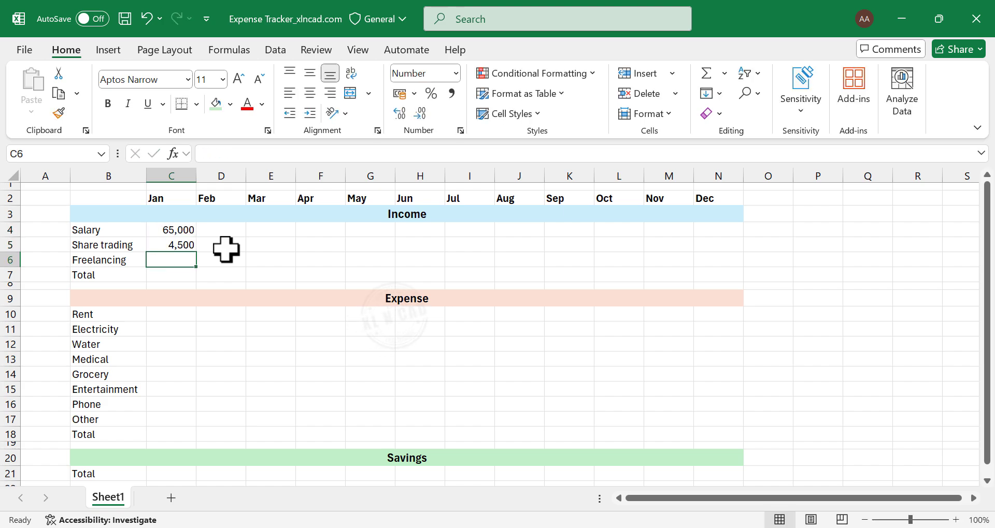
{"action": "type", "text": "8500"}
{"action": "key", "text": "Return"}
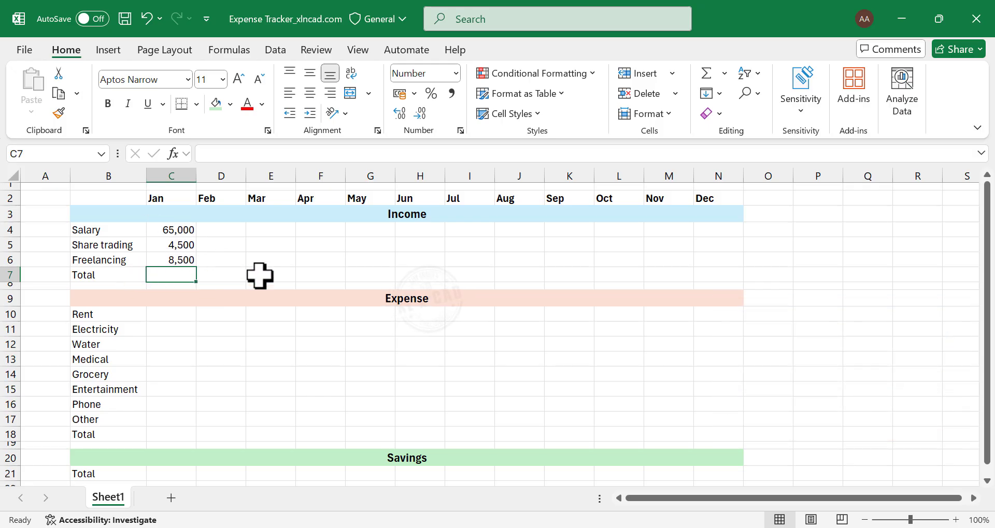
Enter =SUM(C4:C6) in C7 and fill it across row 7 to N7.
{"action": "type", "text": "="}
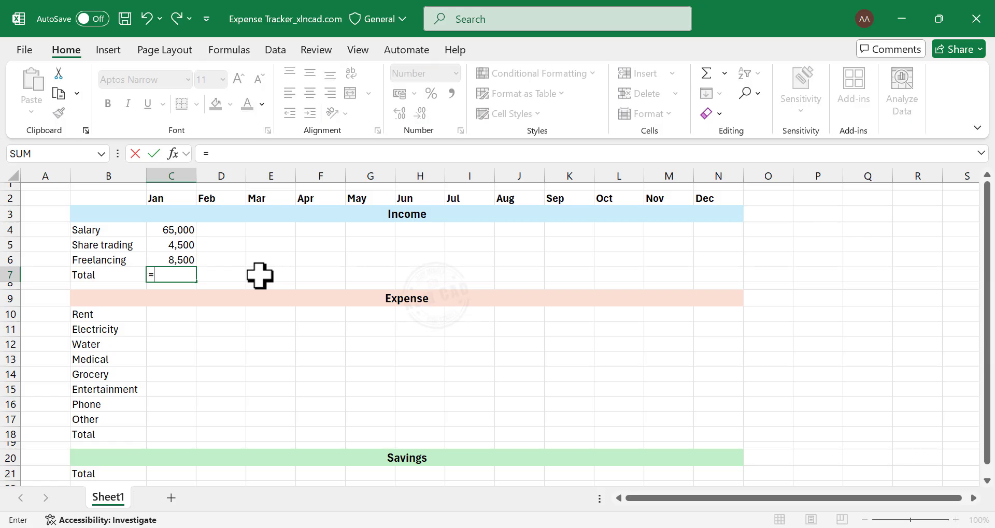
{"action": "type", "text": "SUM("}
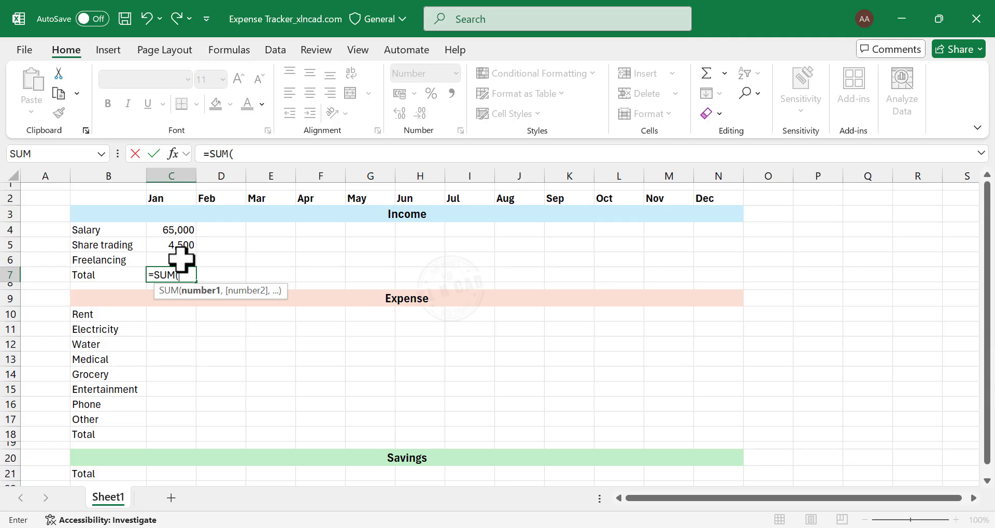
{"action": "left_click_drag", "start_coordinate": [184, 228], "coordinate": [186, 259]}
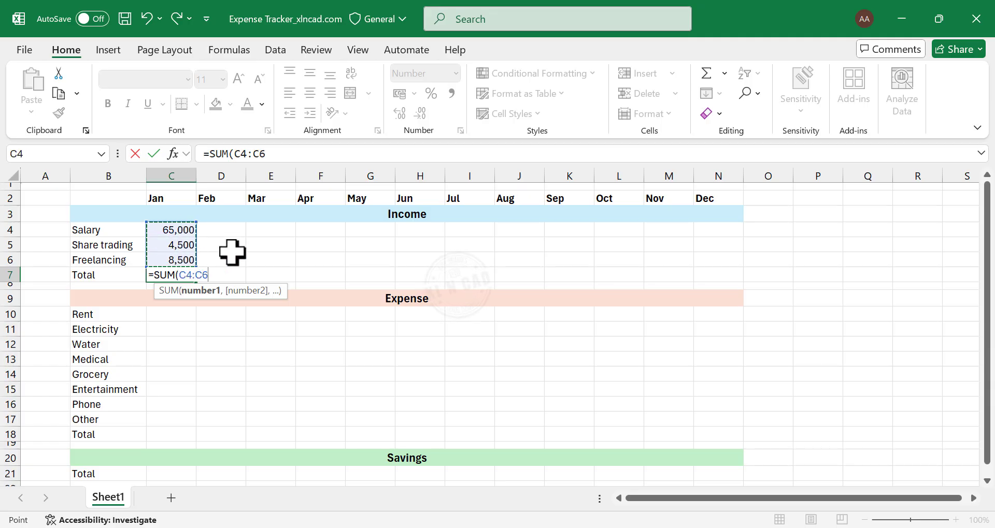
{"action": "type", "text": ")"}
{"action": "key", "text": "Return"}
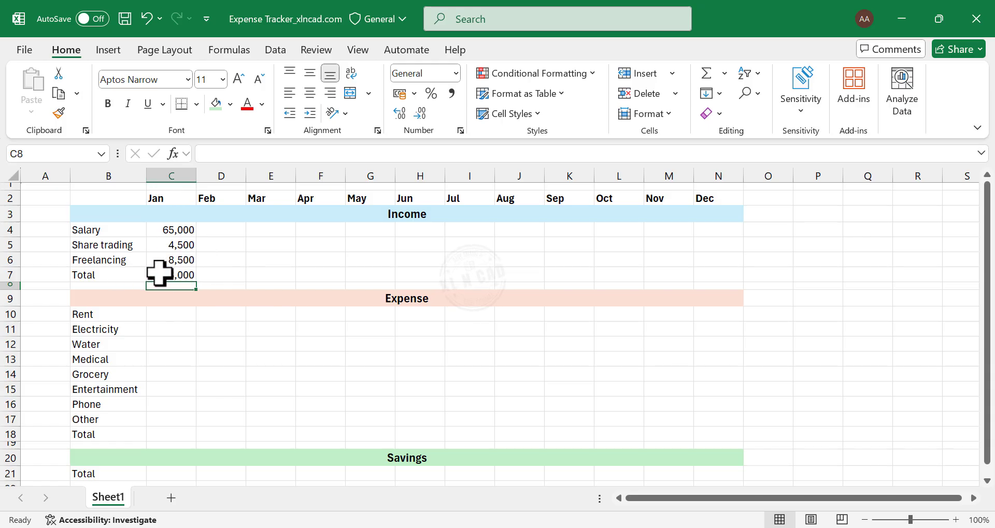
{"action": "left_click", "coordinate": [177, 273]}
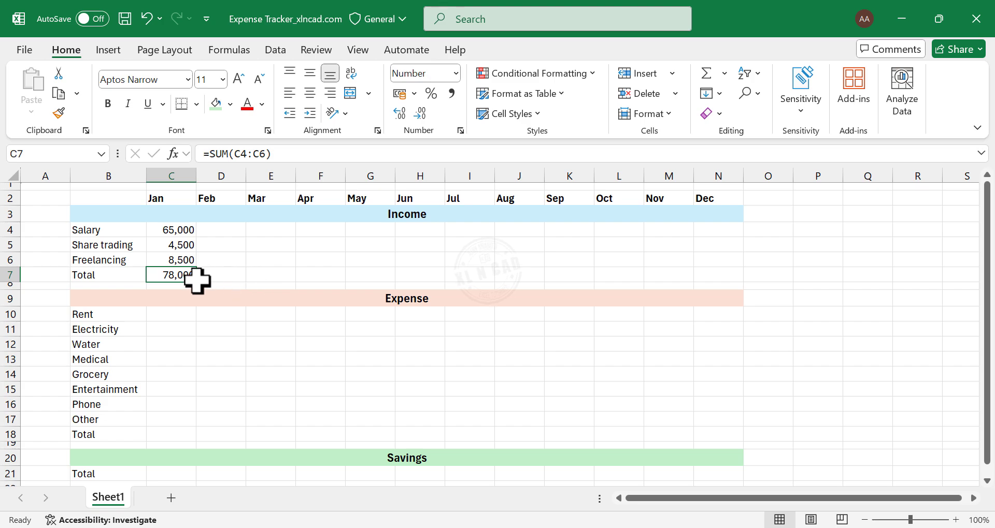
{"action": "left_click_drag", "start_coordinate": [196, 282], "coordinate": [722, 280]}
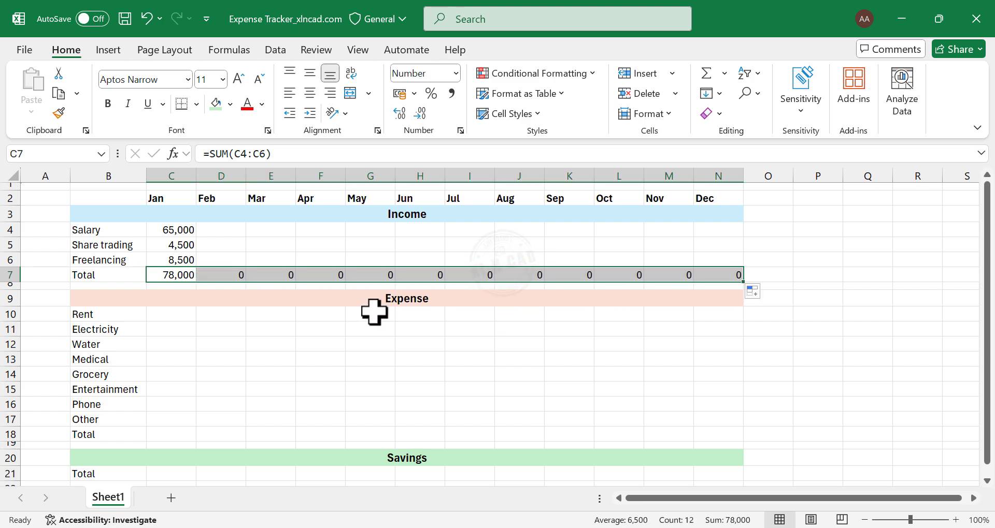
Enter January's Rent 16,000, Electricity 3,500, Water 750 and Medical 150 in C10:C13.
{"action": "left_click", "coordinate": [175, 316]}
{"action": "type", "text": "1"}
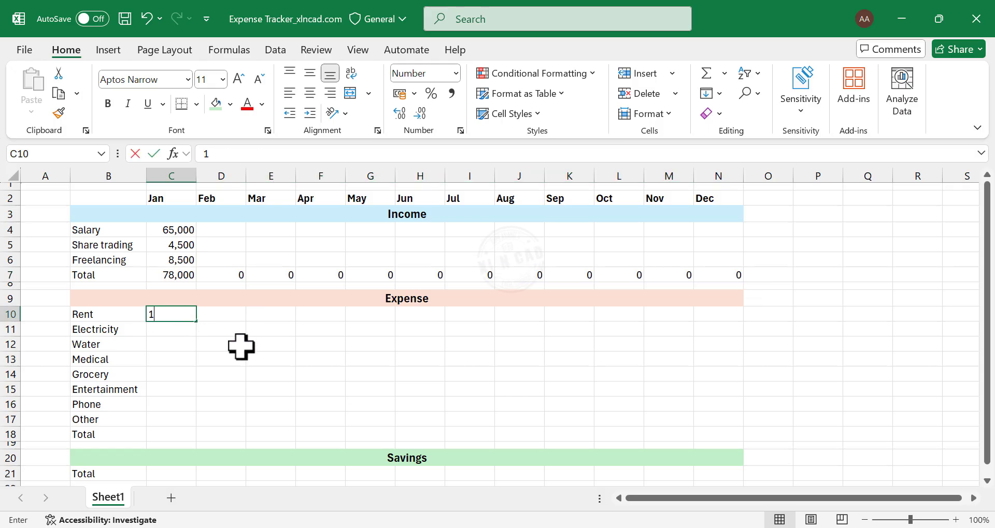
{"action": "type", "text": "6,000"}
{"action": "key", "text": "Return"}
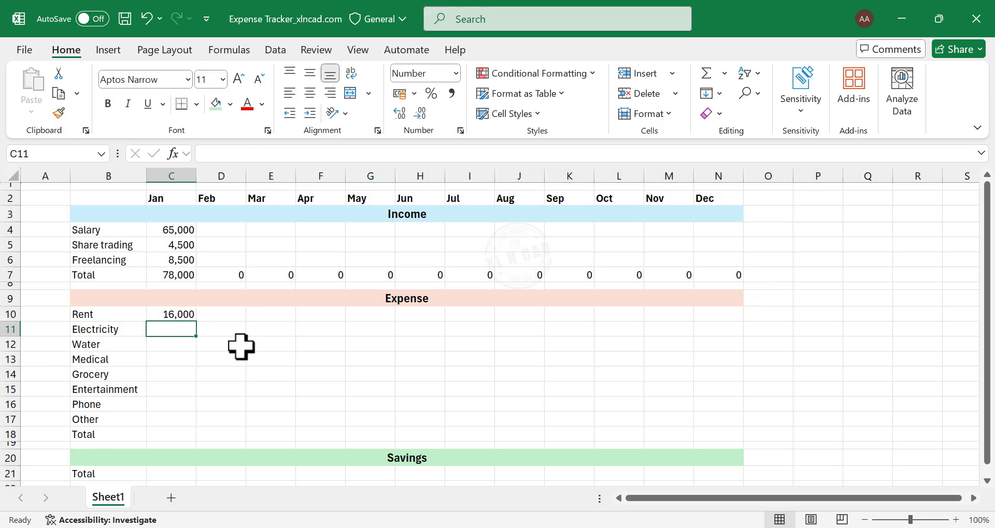
{"action": "type", "text": "3500"}
{"action": "key", "text": "Return"}
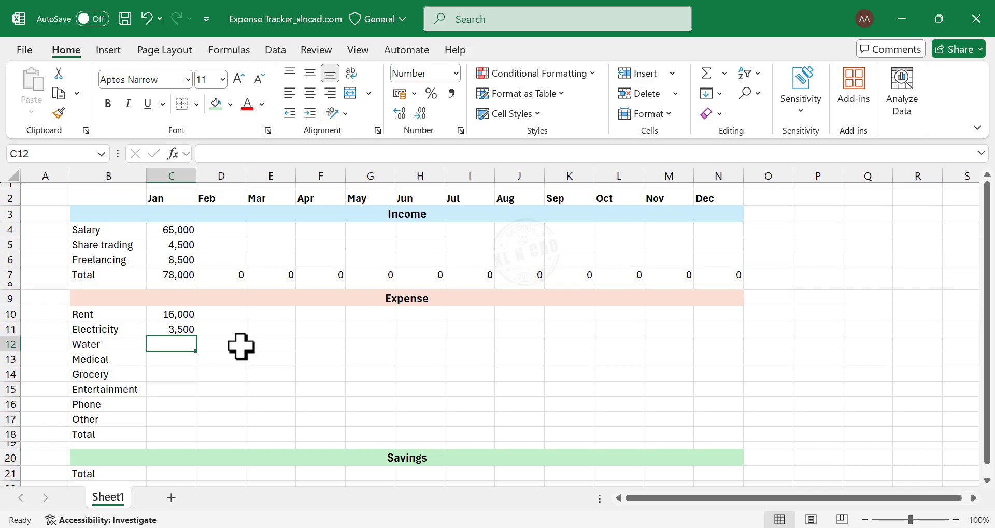
{"action": "type", "text": "750"}
{"action": "key", "text": "Return"}
{"action": "type", "text": "15"}
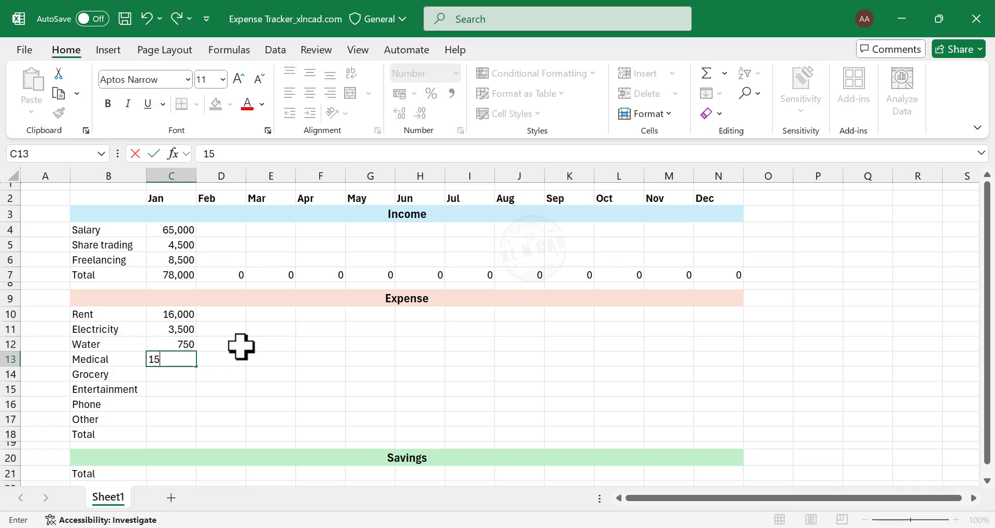
{"action": "type", "text": "0"}
{"action": "key", "text": "Return"}
Enter January's Grocery 8,200, Entertainment 950, Phone 450 and Other 200 in C14:C17.
{"action": "type", "text": "8"}
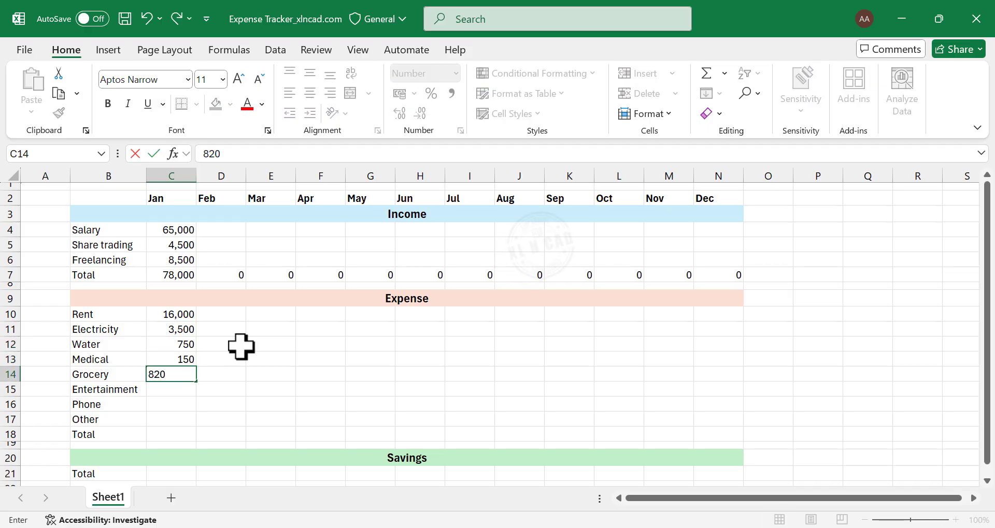
{"action": "key", "text": "Return"}
{"action": "type", "text": "950"}
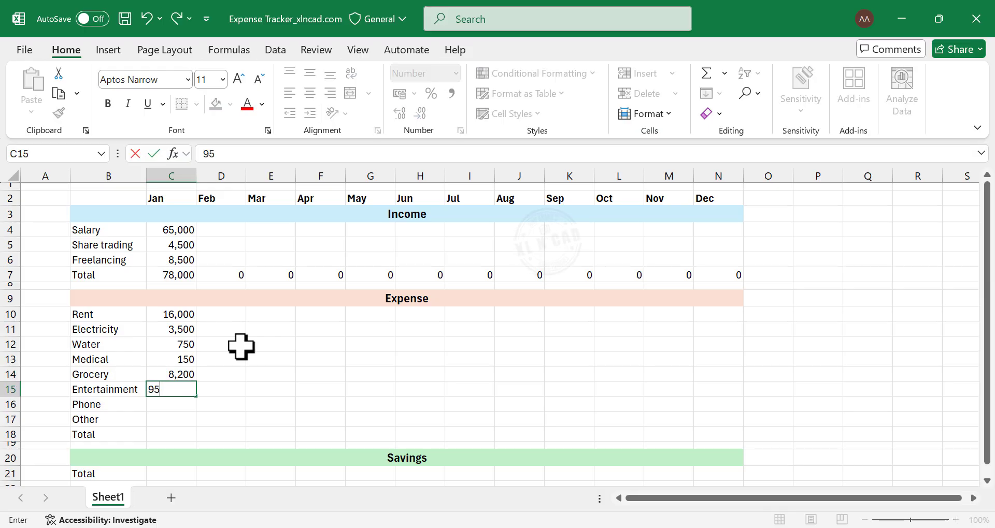
{"action": "key", "text": "Return"}
{"action": "type", "text": "450"}
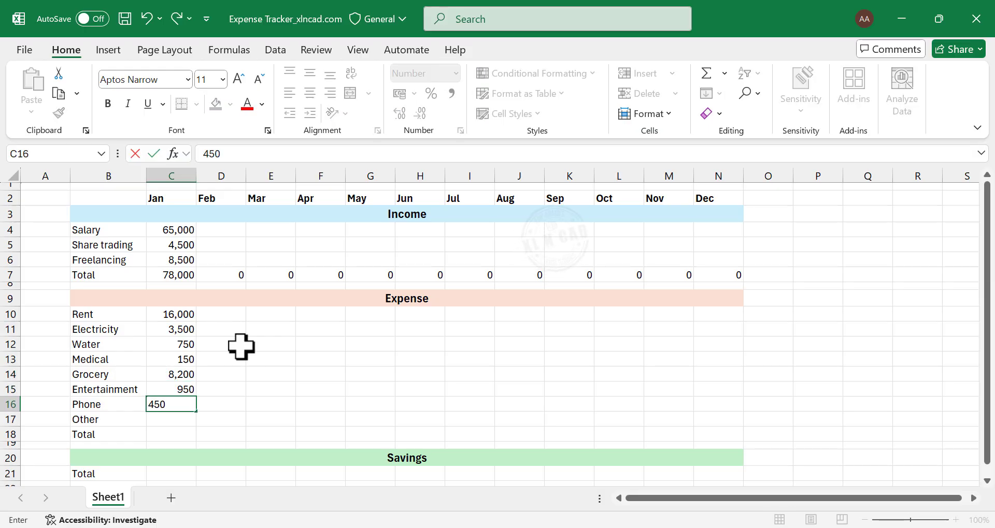
{"action": "key", "text": "Return"}
{"action": "type", "text": "200"}
{"action": "key", "text": "Return"}
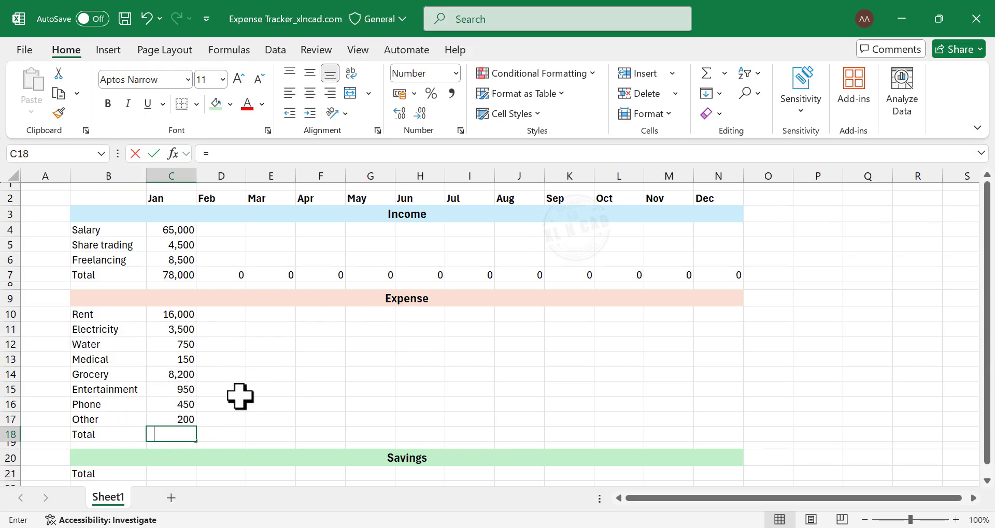
Total January's expenses in C18 with =SUM(C10:C17), giving 30,200.
{"action": "type", "text": "SUM"}
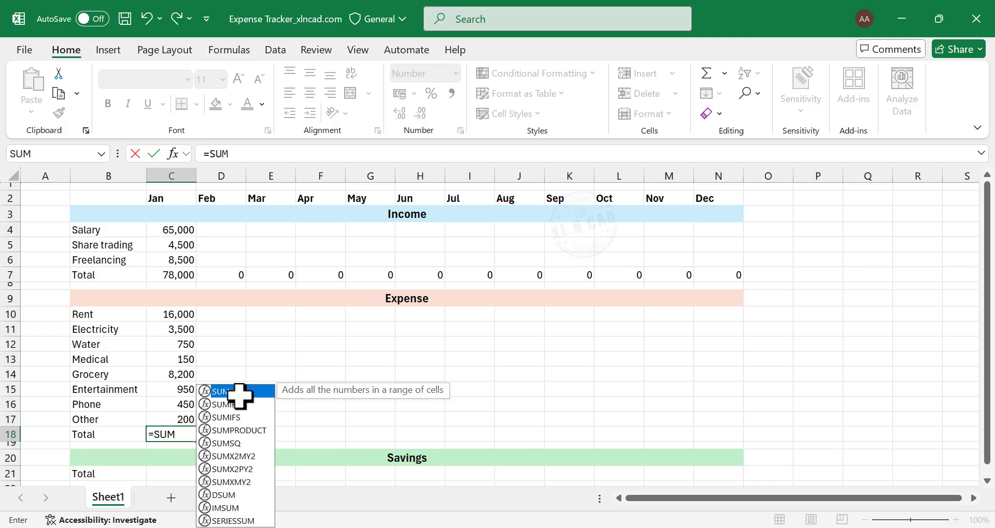
{"action": "double_click", "coordinate": [239, 392]}
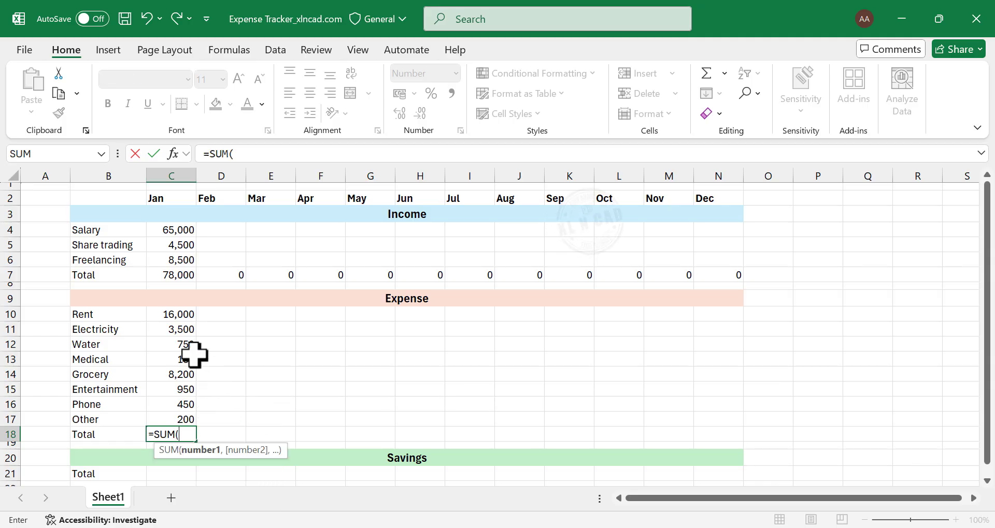
{"action": "left_click_drag", "start_coordinate": [176, 314], "coordinate": [176, 419]}
{"action": "key", "text": "Return"}
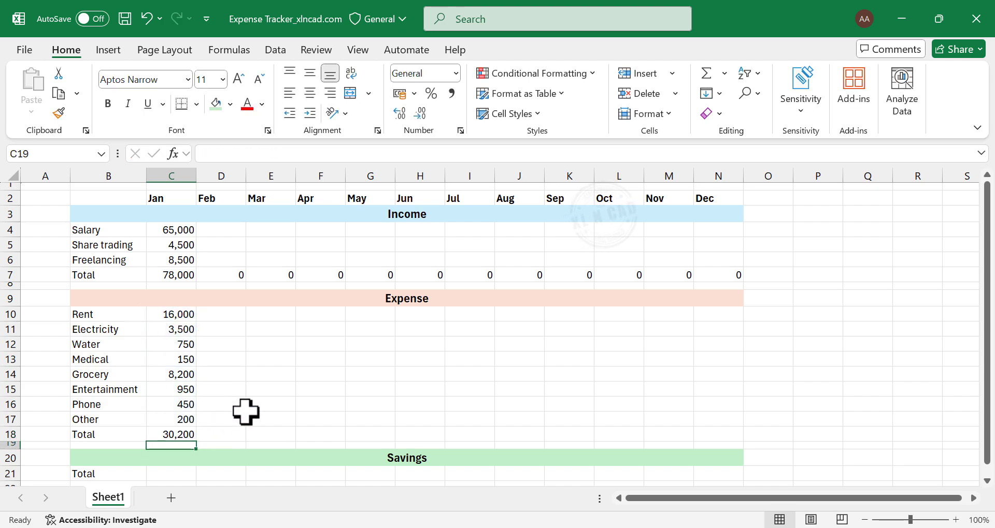
Copy the expense total formula across row 18 through Dec.
{"action": "left_click", "coordinate": [194, 432]}
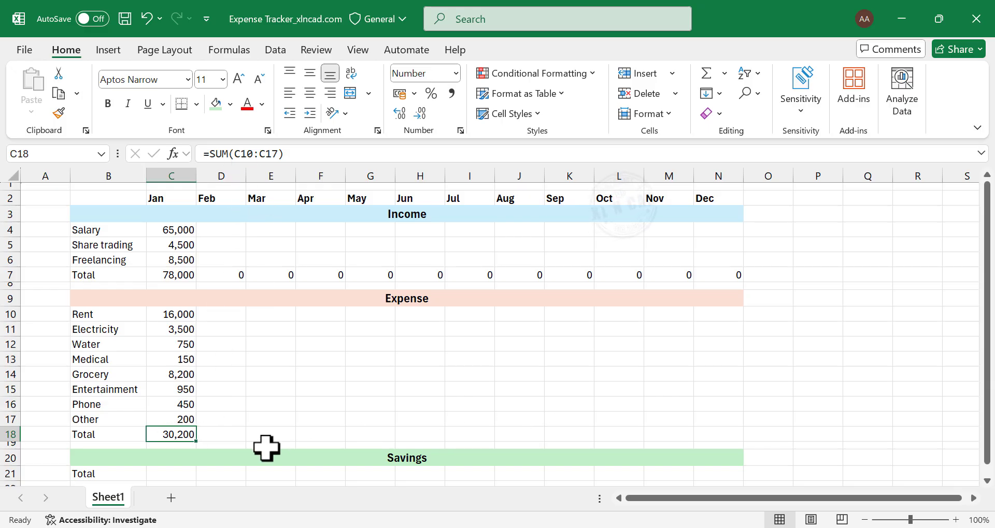
{"action": "left_click_drag", "start_coordinate": [196, 441], "coordinate": [729, 439]}
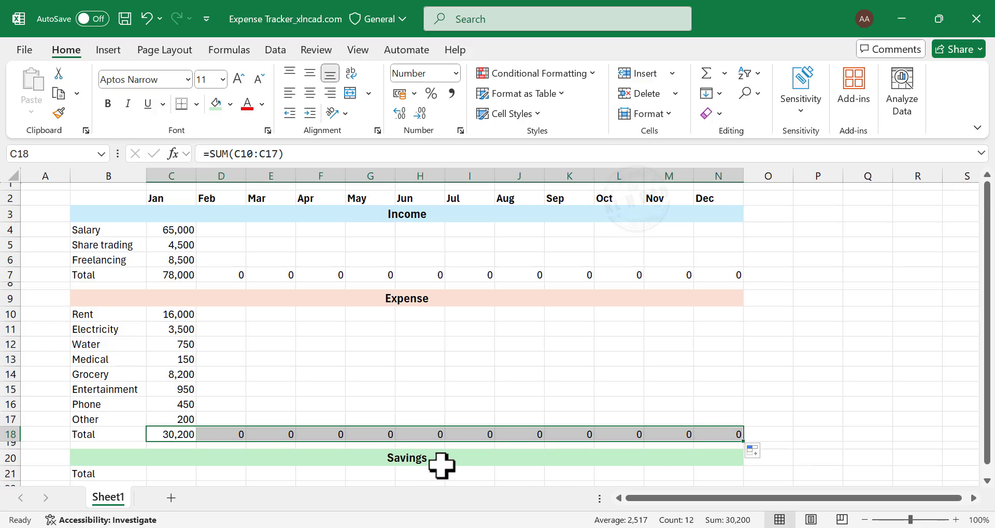
{"action": "left_click", "coordinate": [179, 433]}
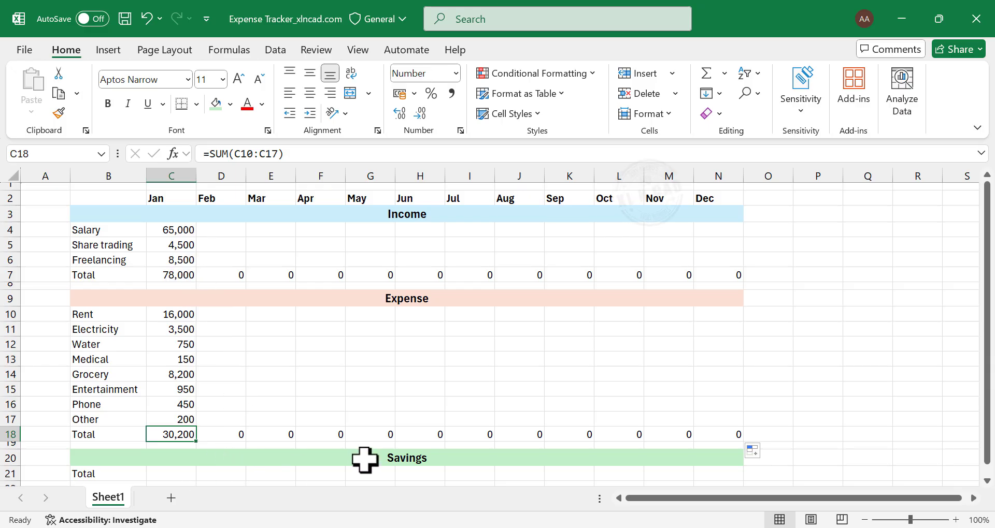
Enter =C7-C18 in C21 so January savings show 47,800.
{"action": "left_click", "coordinate": [188, 473]}
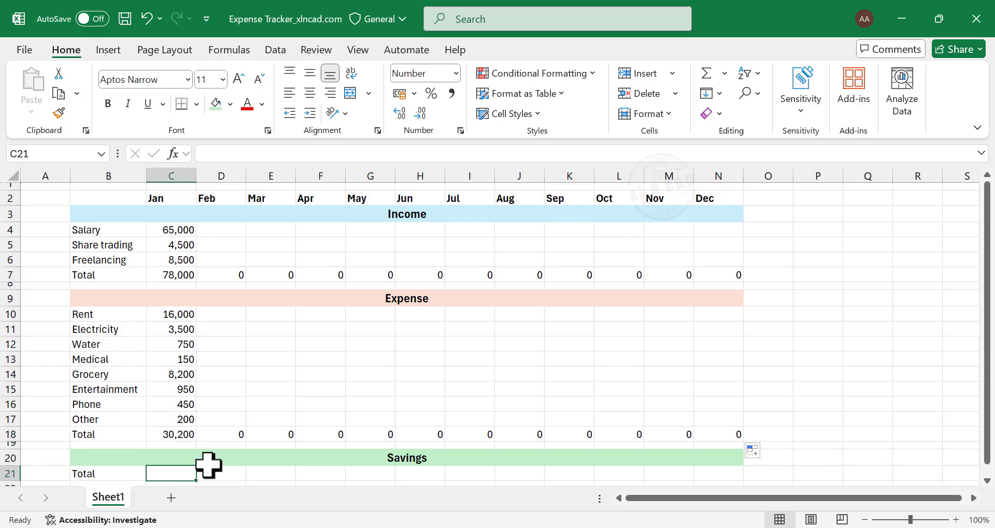
{"action": "type", "text": "="}
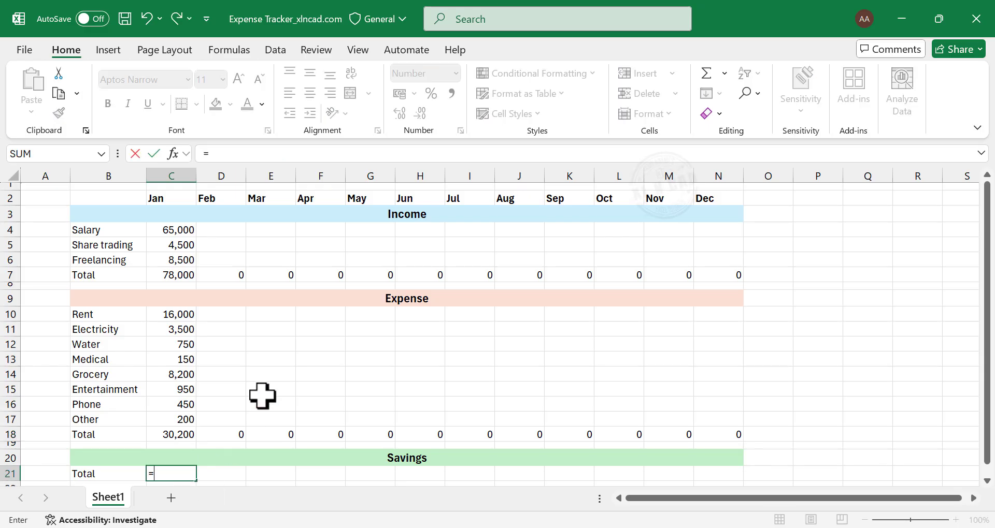
{"action": "left_click", "coordinate": [172, 272]}
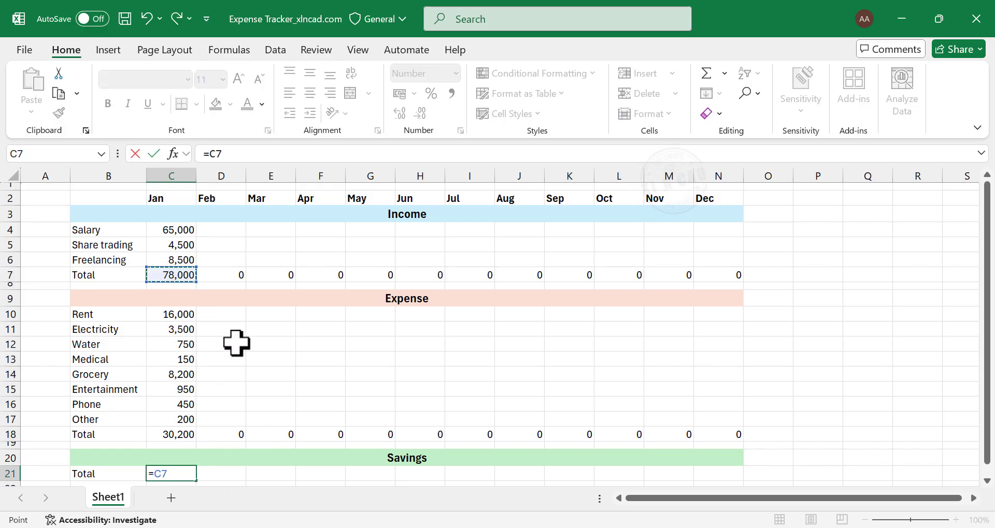
{"action": "left_click", "coordinate": [171, 435]}
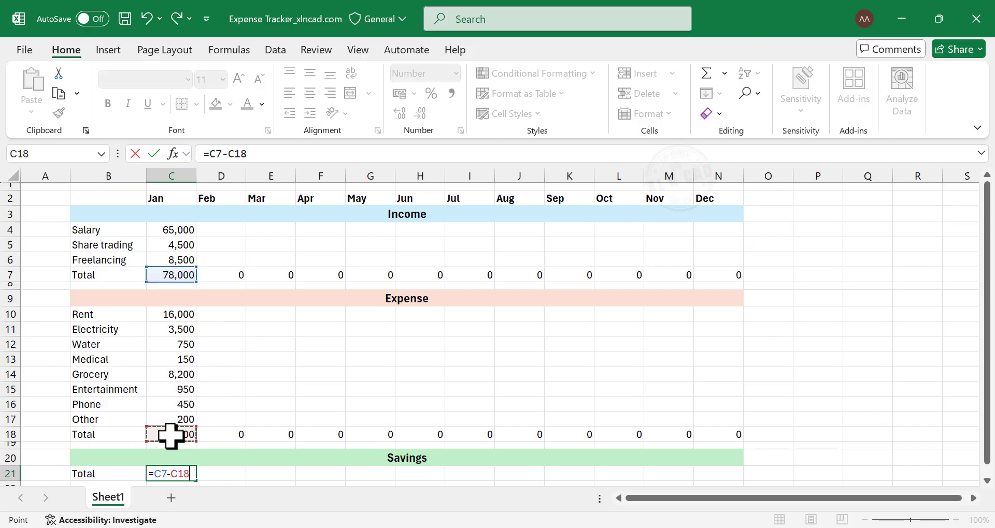
{"action": "key", "text": "Return"}
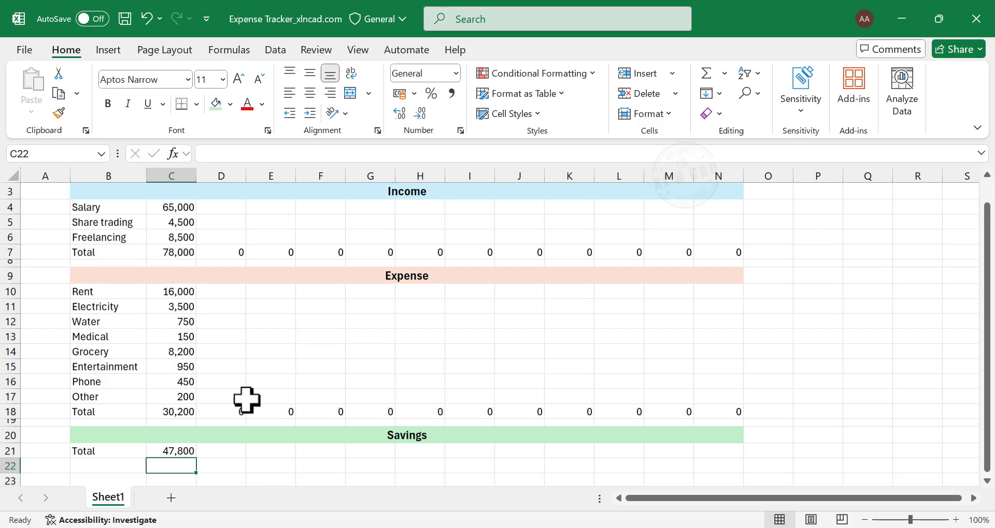
Copy the savings formula across row 21 through Dec.
{"action": "left_click", "coordinate": [179, 451]}
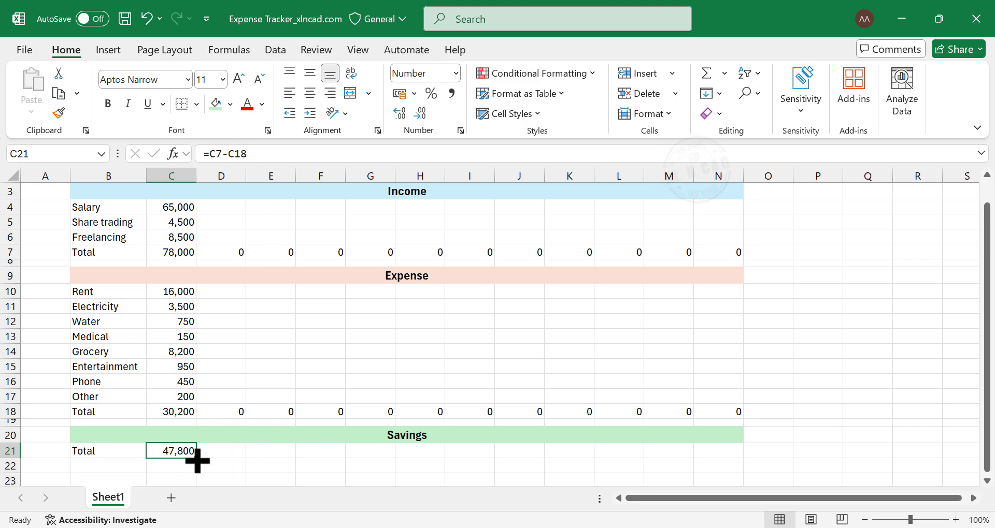
{"action": "left_click_drag", "start_coordinate": [197, 458], "coordinate": [739, 455]}
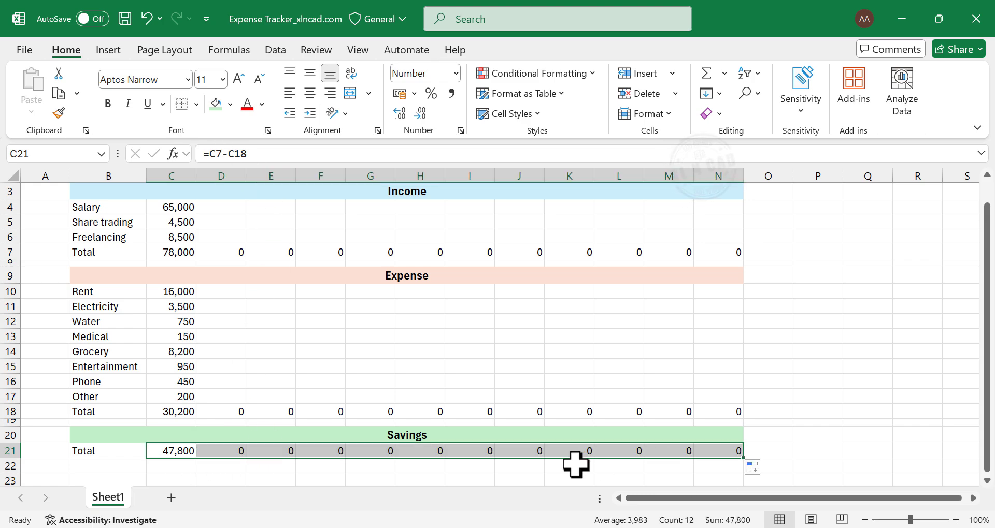
{"action": "scroll", "coordinate": [575, 465], "scroll_direction": "up", "scroll_amount": 1}
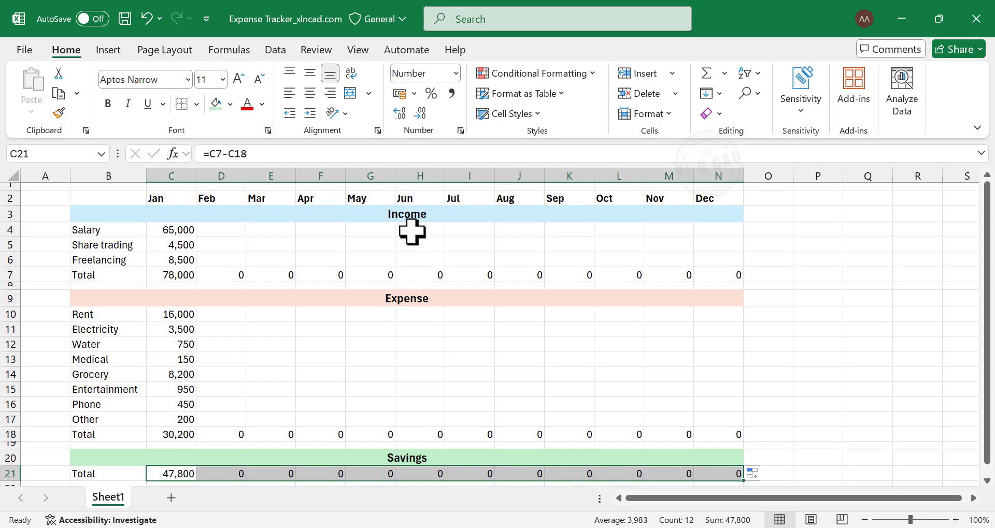
{"action": "left_click", "coordinate": [222, 199]}
Add the Apr month header and enter February income: salary 65,000, share trading 6,500, freelancing 9,800.
{"action": "left_click", "coordinate": [259, 198]}
{"action": "left_click", "coordinate": [310, 198]}
{"action": "type", "text": "Apr"}
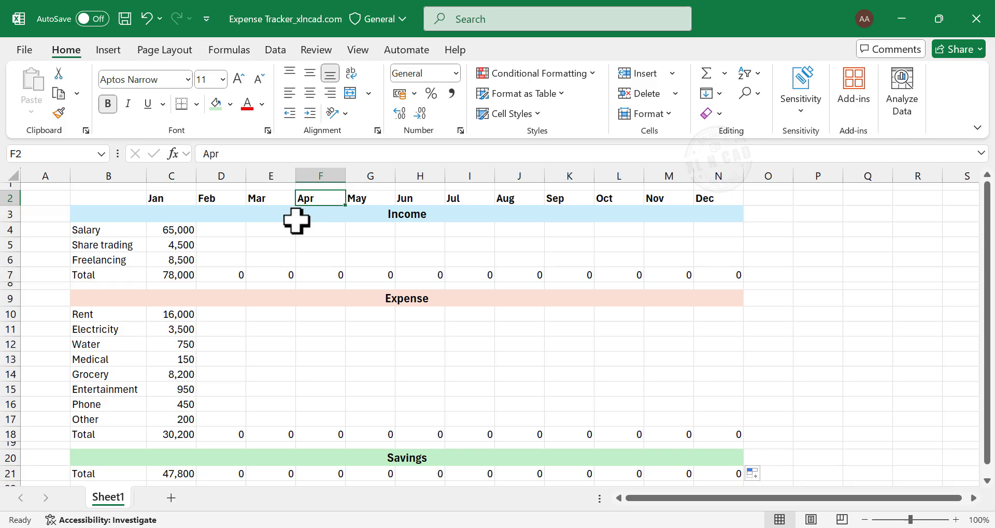
{"action": "left_click", "coordinate": [222, 229]}
{"action": "type", "text": "65,000"}
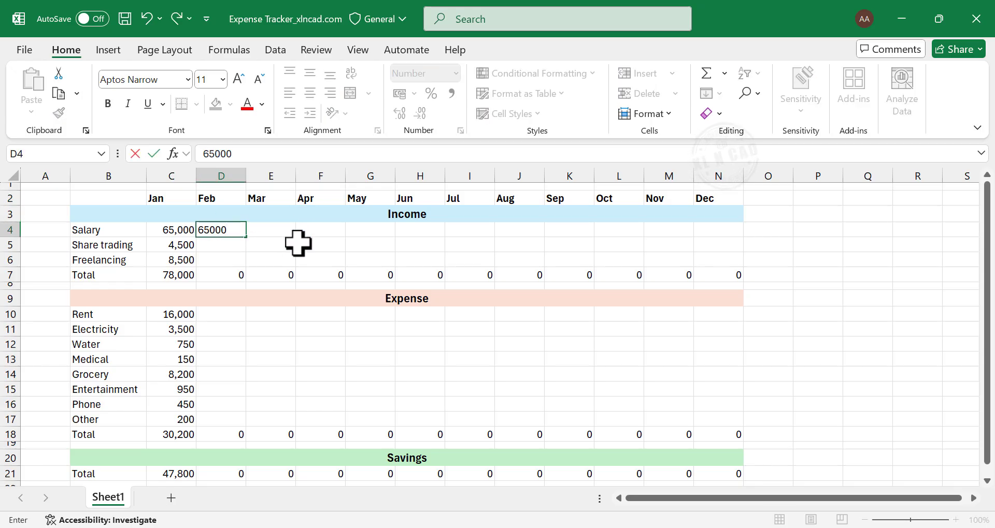
{"action": "key", "text": "Return"}
{"action": "type", "text": "6,500"}
{"action": "key", "text": "Return"}
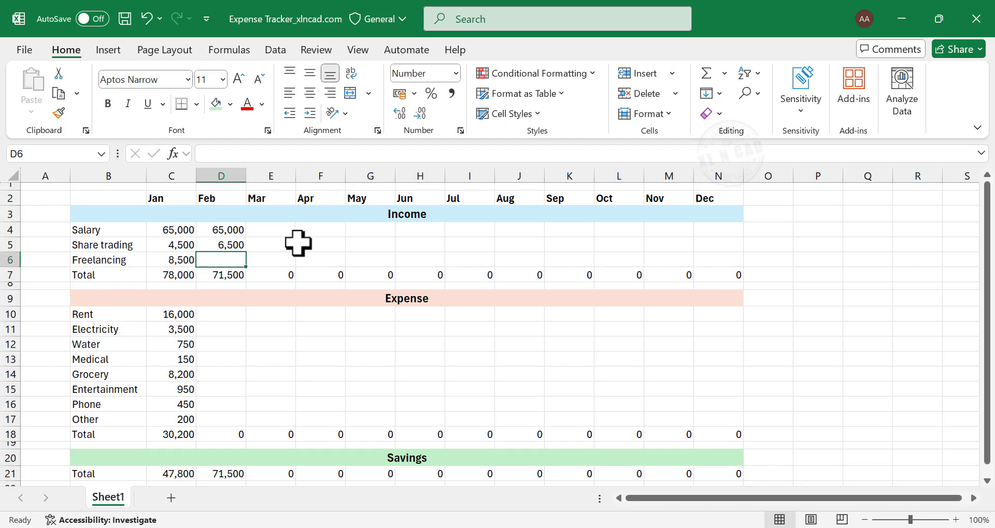
{"action": "type", "text": "9,"}
{"action": "type", "text": "800"}
{"action": "key", "text": "Return"}
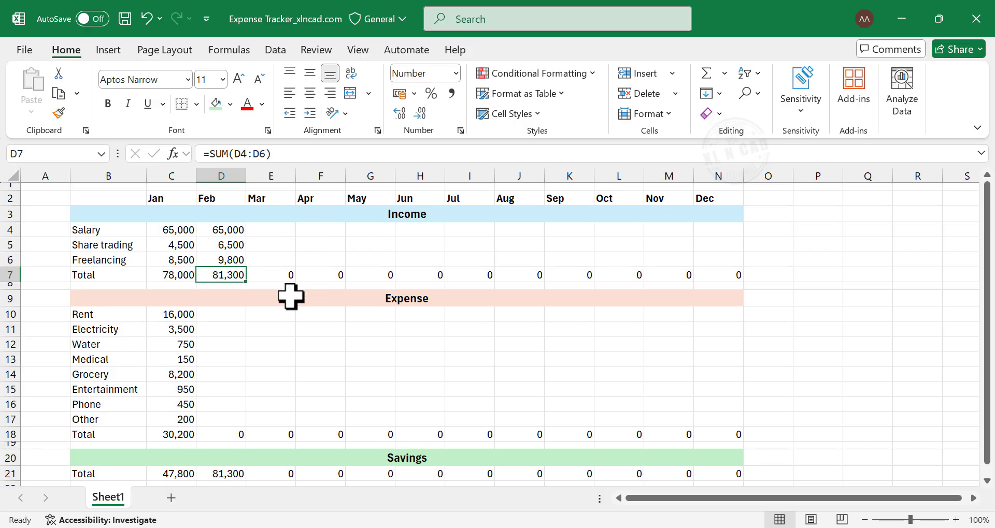
Enter February's rent 16,000, electricity 4,500, water 650 and medical 1,500.
{"action": "left_click", "coordinate": [224, 314]}
{"action": "type", "text": "16000"}
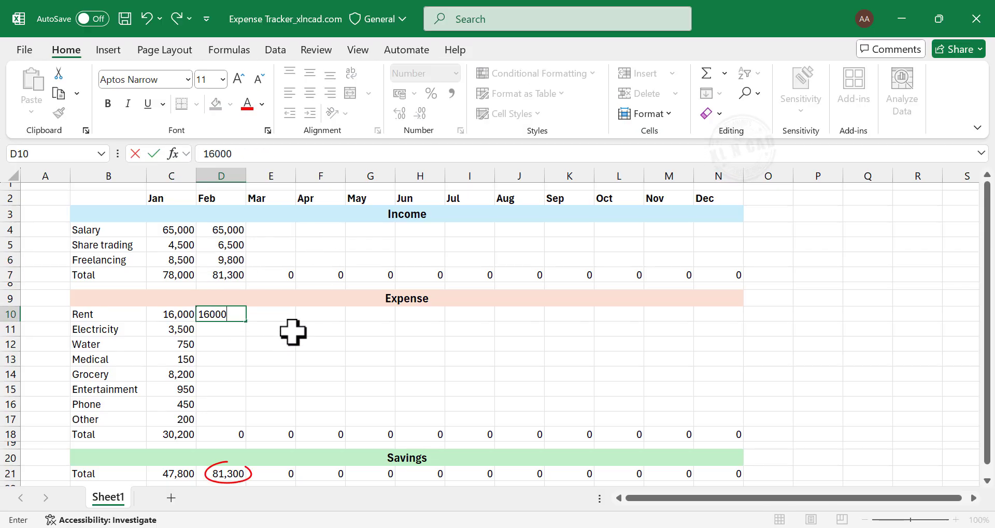
{"action": "key", "text": "Return"}
{"action": "type", "text": "4,5"}
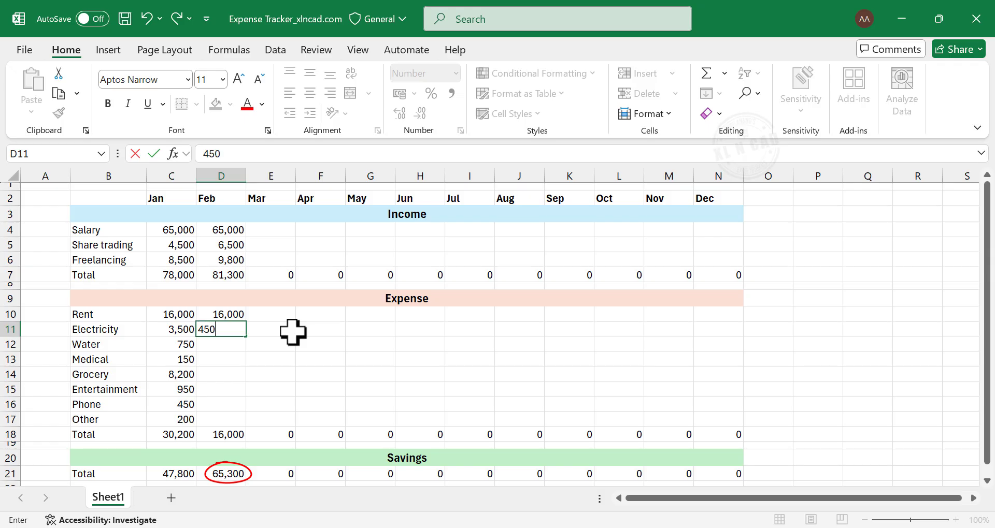
{"action": "type", "text": "00"}
{"action": "key", "text": "Return"}
{"action": "type", "text": "650"}
{"action": "key", "text": "Return"}
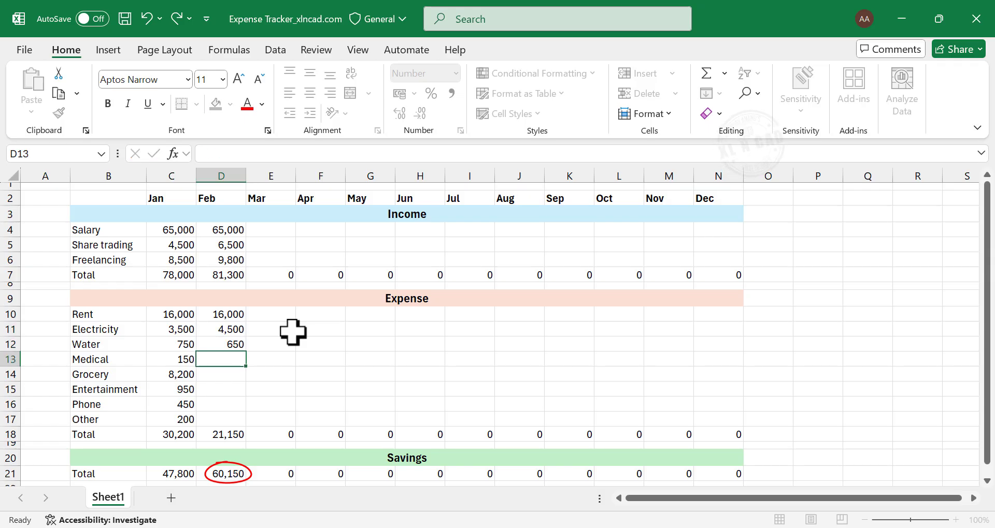
{"action": "type", "text": "1,500"}
{"action": "key", "text": "Return"}
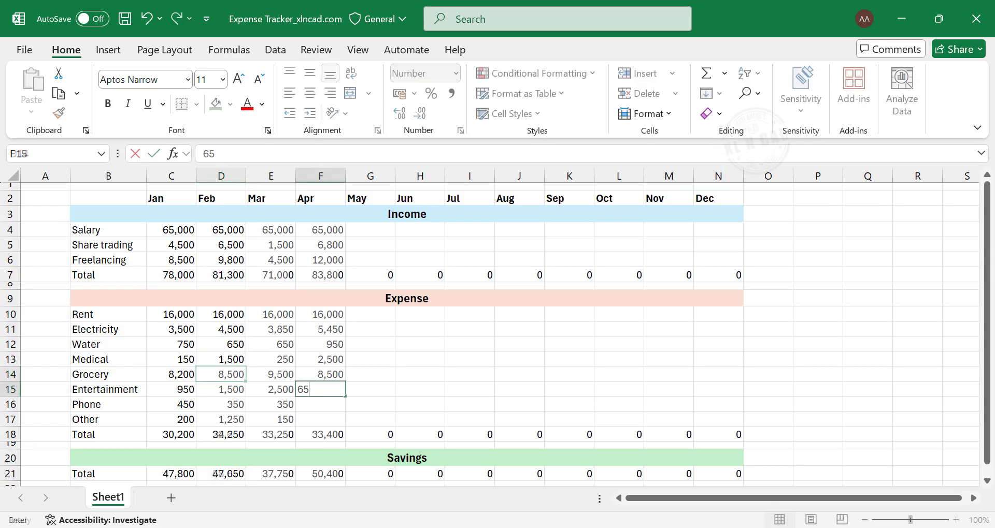
Enter the remaining expenses: entertainment 650, phone 450 and other 1,100.
{"action": "type", "text": "650"}
{"action": "key", "text": "Return"}
{"action": "type", "text": "450"}
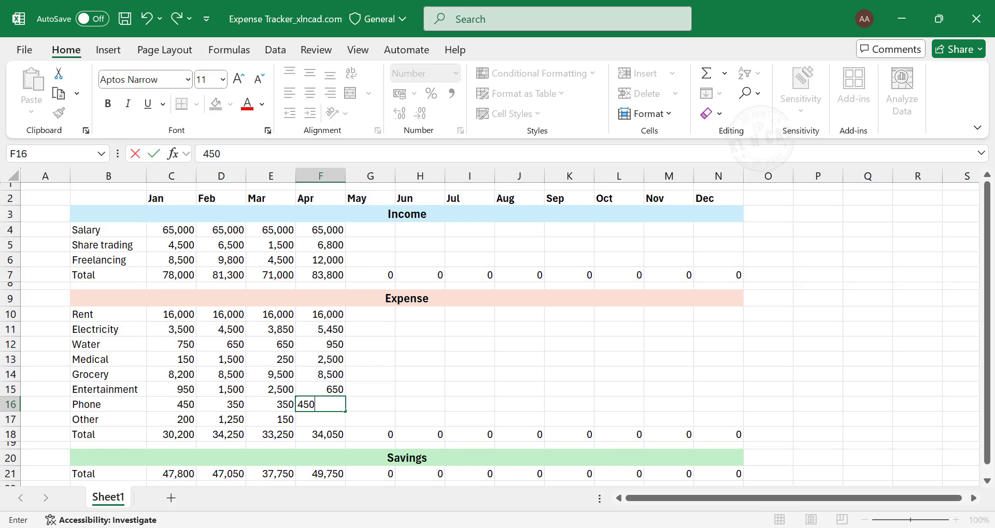
{"action": "key", "text": "Return"}
{"action": "type", "text": "1100"}
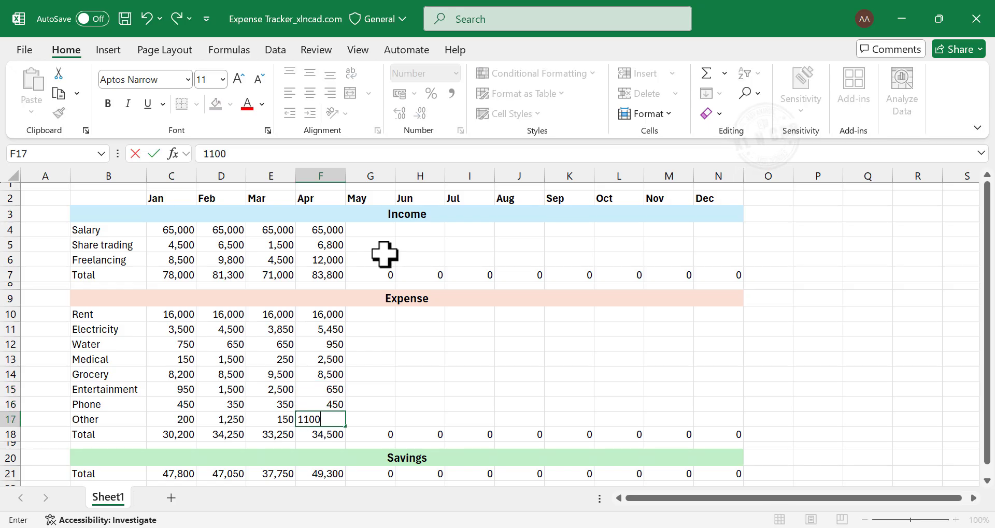
{"action": "key", "text": "Return"}
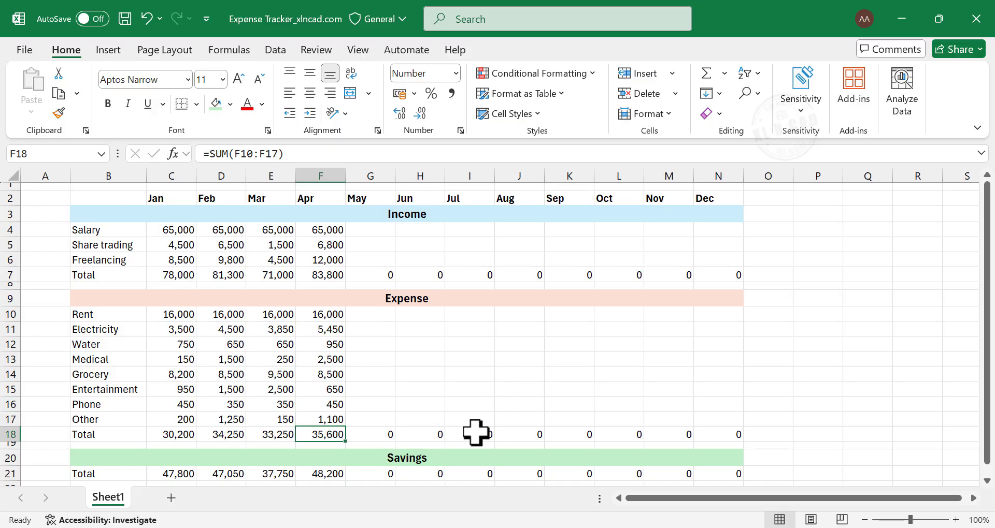
Narrow column A and put a thick bottom border under the Freelancing row.
{"action": "left_click_drag", "start_coordinate": [71, 176], "coordinate": [45, 171]}
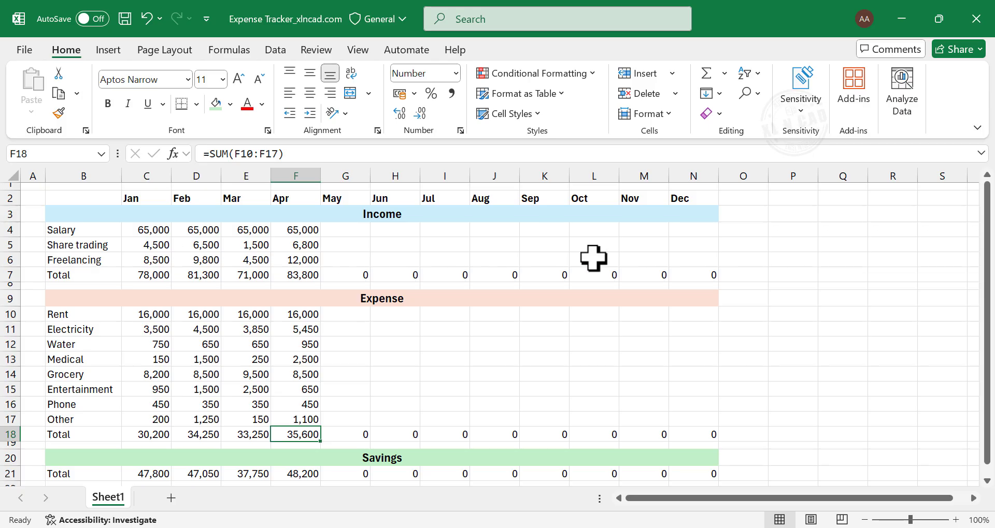
{"action": "left_click_drag", "start_coordinate": [82, 259], "coordinate": [673, 259]}
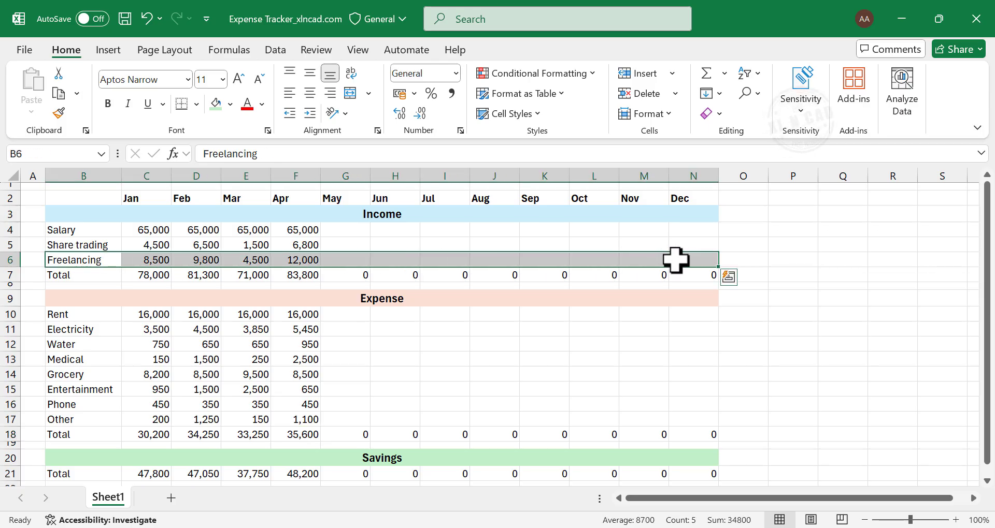
{"action": "left_click", "coordinate": [196, 104]}
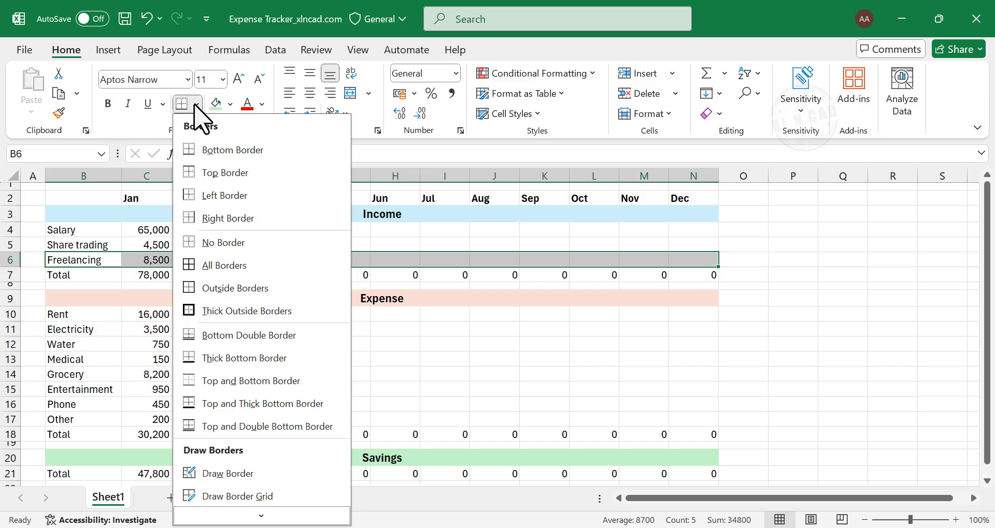
{"action": "left_click", "coordinate": [281, 359]}
{"action": "left_click", "coordinate": [398, 346]}
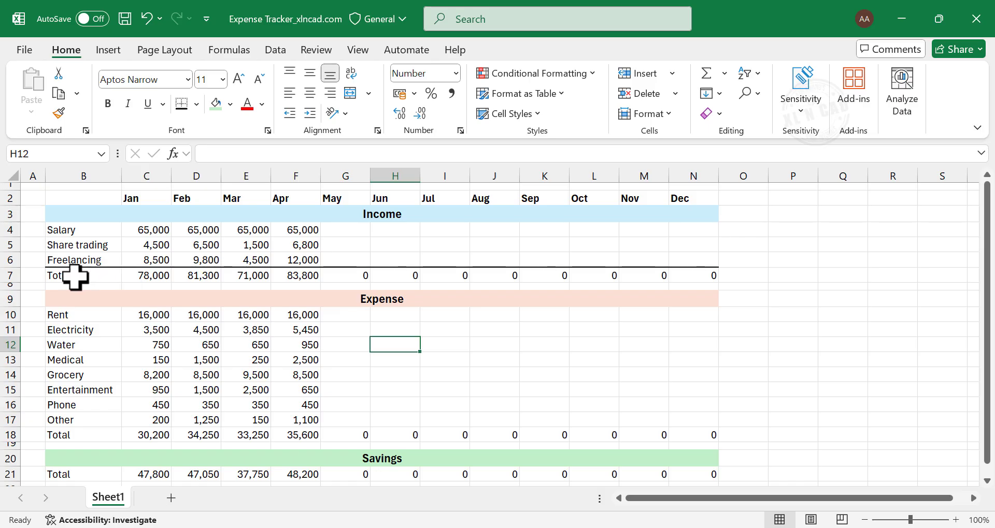
Make the Income Total row bold with a light grey fill.
{"action": "left_click_drag", "start_coordinate": [75, 277], "coordinate": [692, 275]}
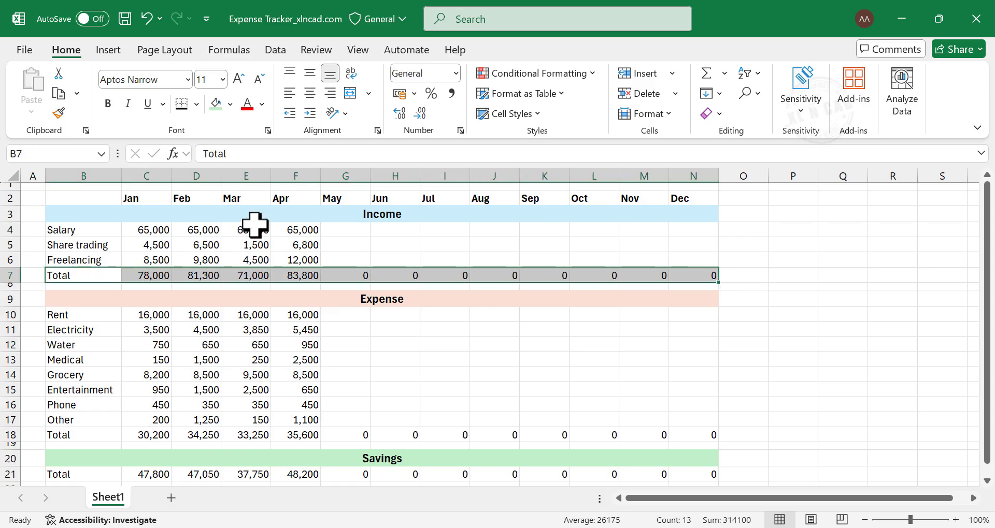
{"action": "left_click", "coordinate": [109, 104]}
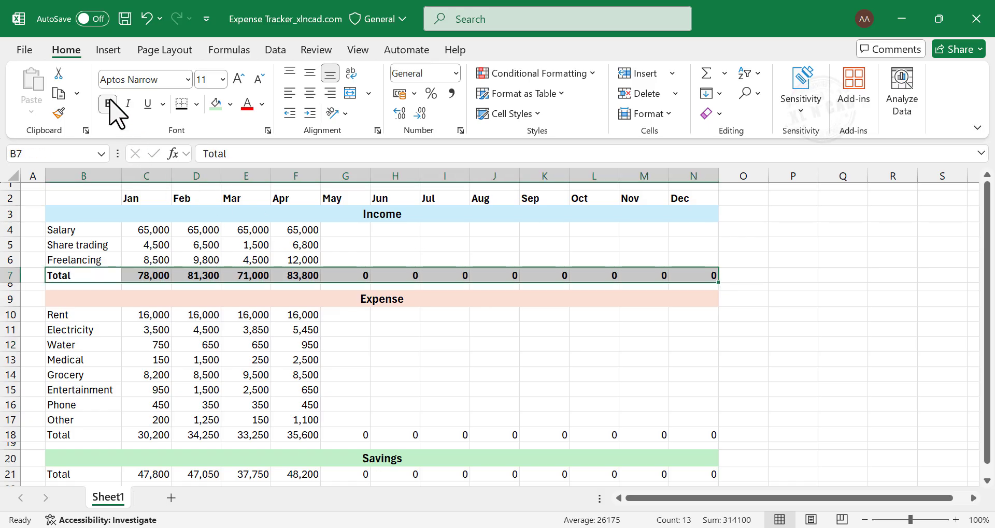
{"action": "left_click", "coordinate": [230, 103]}
{"action": "left_click", "coordinate": [212, 274]}
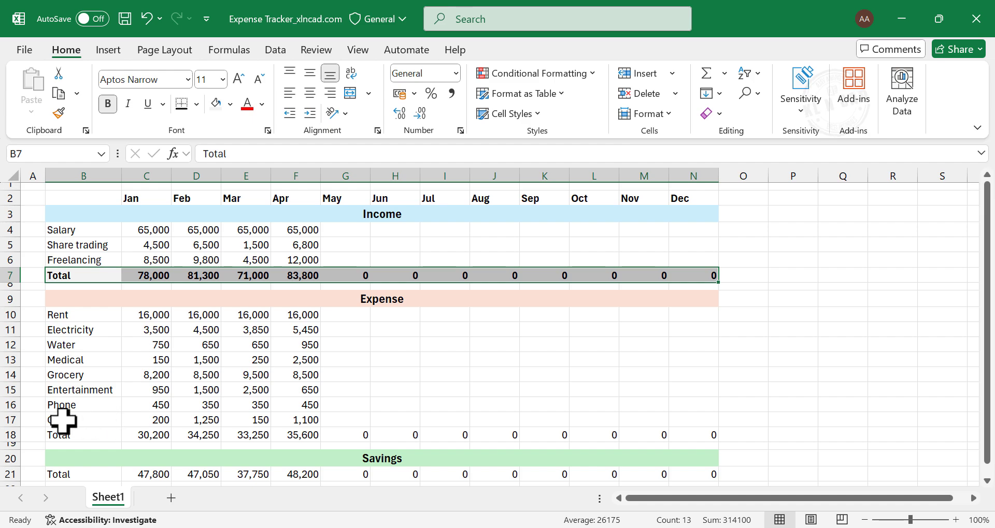
Add a bottom border under the Other row and bold the Expense Total row.
{"action": "left_click_drag", "start_coordinate": [63, 420], "coordinate": [673, 413]}
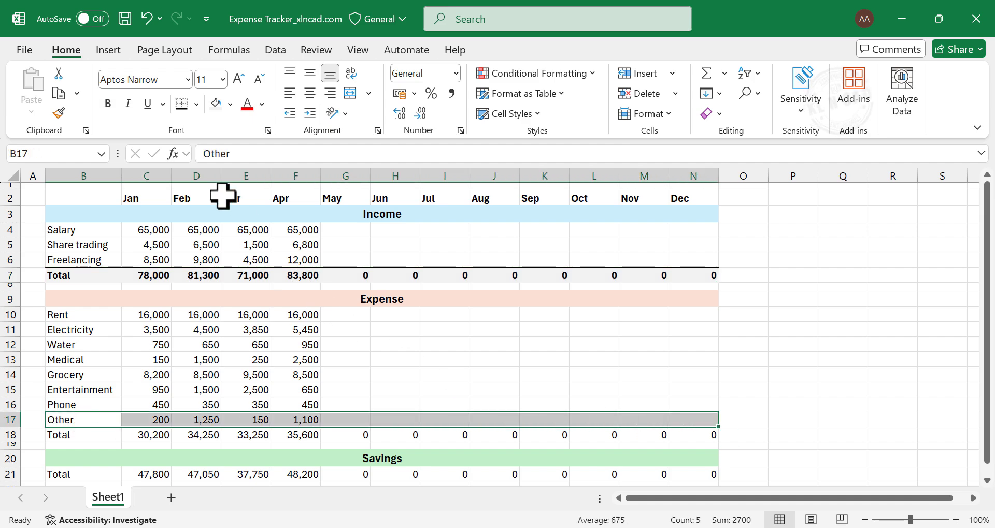
{"action": "left_click", "coordinate": [182, 104]}
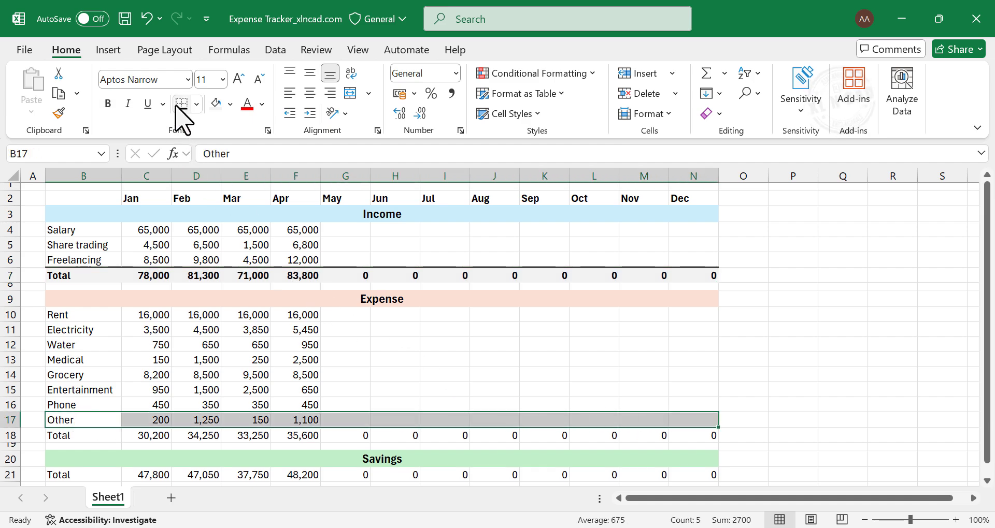
{"action": "left_click", "coordinate": [70, 435]}
{"action": "left_click_drag", "start_coordinate": [138, 430], "coordinate": [695, 428]}
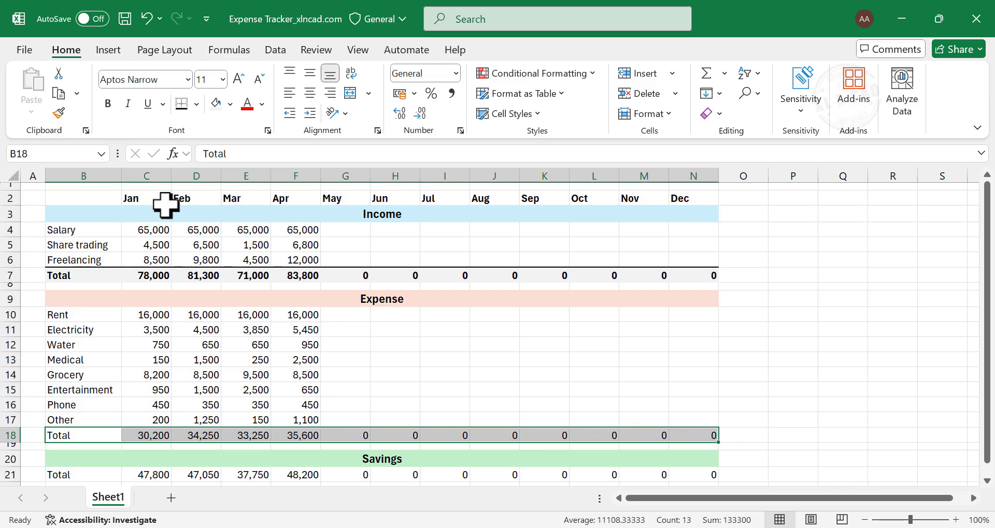
{"action": "left_click", "coordinate": [108, 104]}
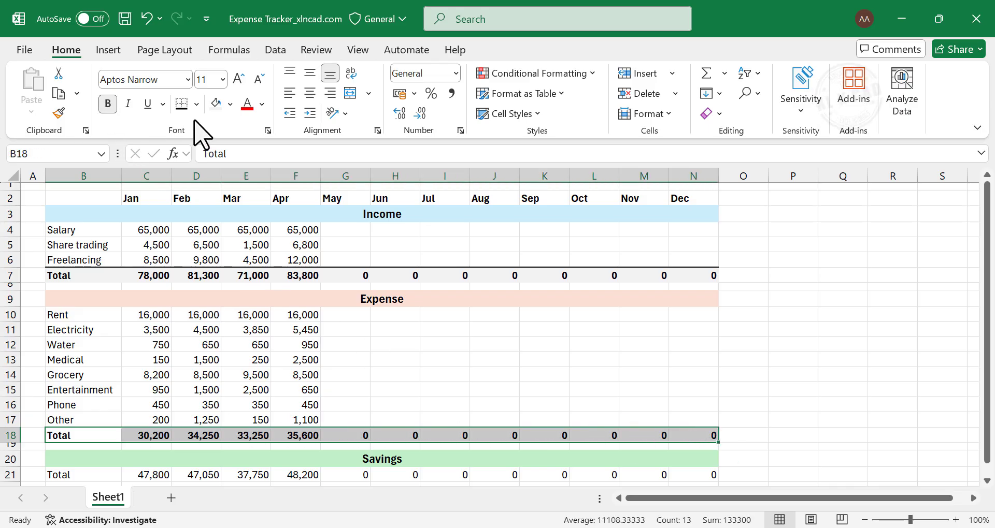
Add a bottom border under the Savings heading and bold the Savings Total row.
{"action": "left_click", "coordinate": [94, 459]}
{"action": "left_click", "coordinate": [181, 104]}
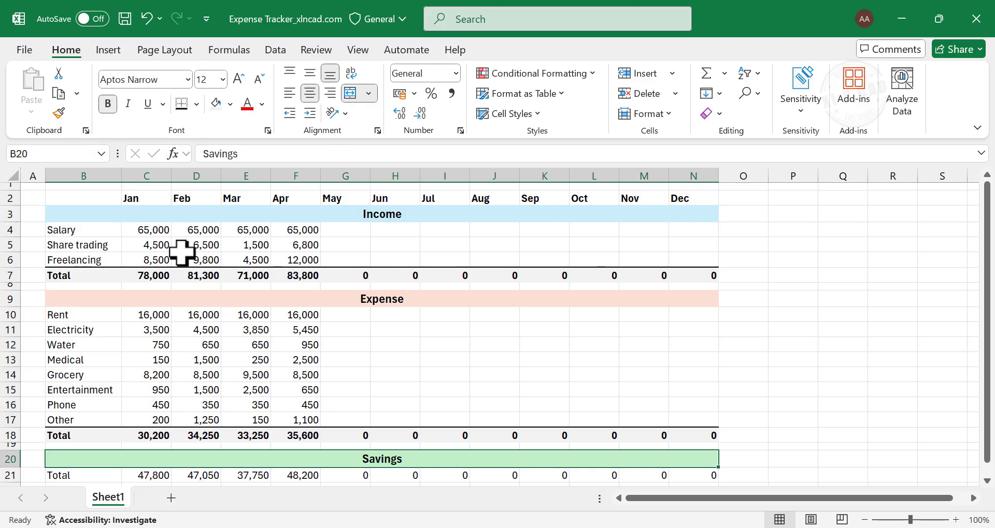
{"action": "left_click_drag", "start_coordinate": [90, 475], "coordinate": [686, 482]}
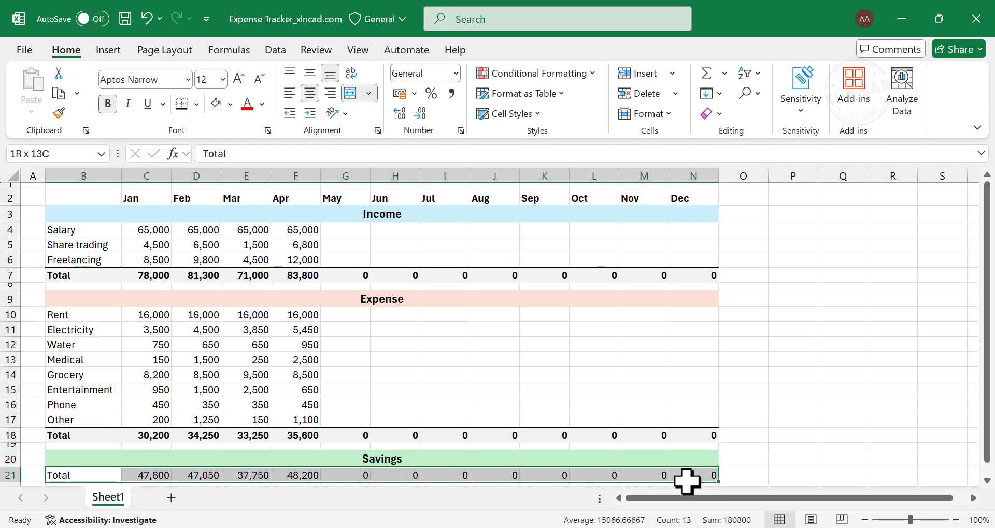
{"action": "left_click", "coordinate": [107, 103]}
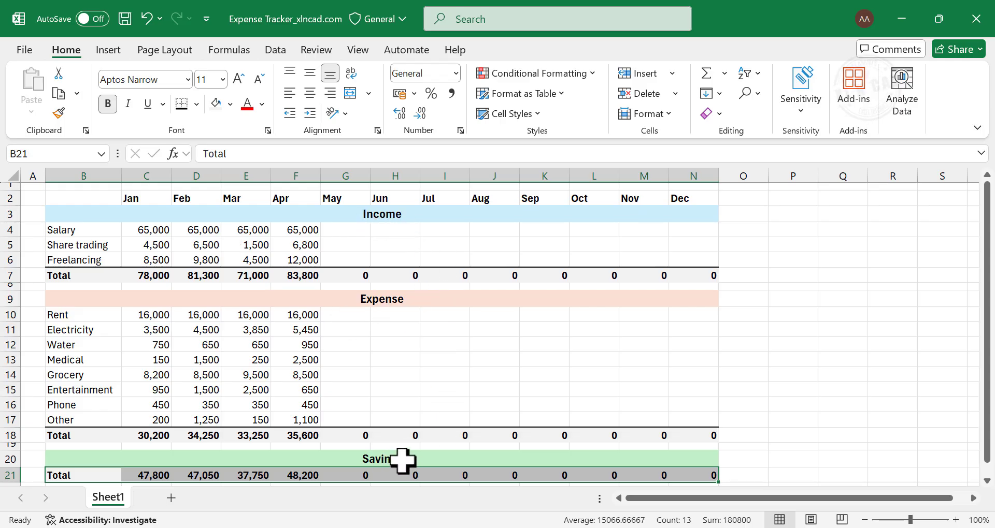
{"action": "left_click", "coordinate": [797, 213]}
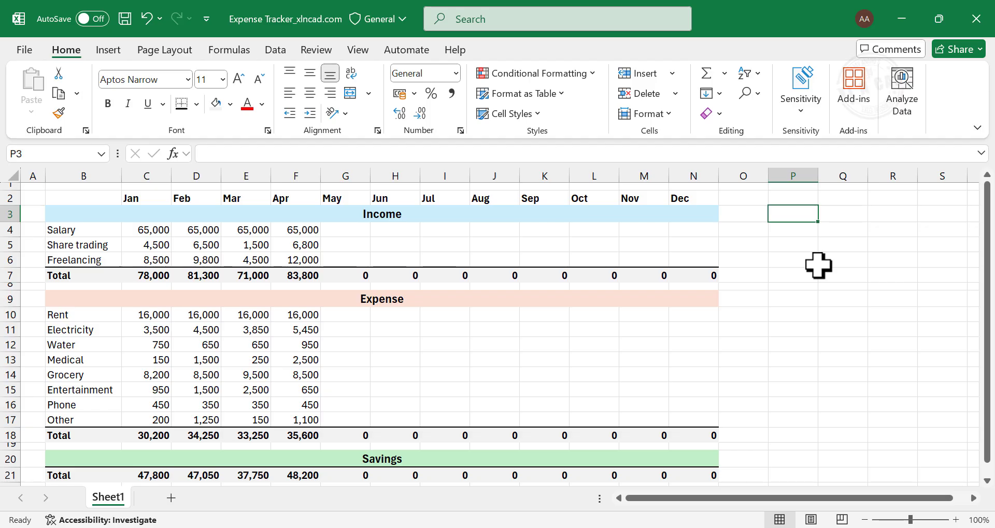
Type Total and Amount headers in P3:Q3 with Income, Expense, Savings labels below.
{"action": "type", "text": "Total"}
{"action": "key", "text": "Tab"}
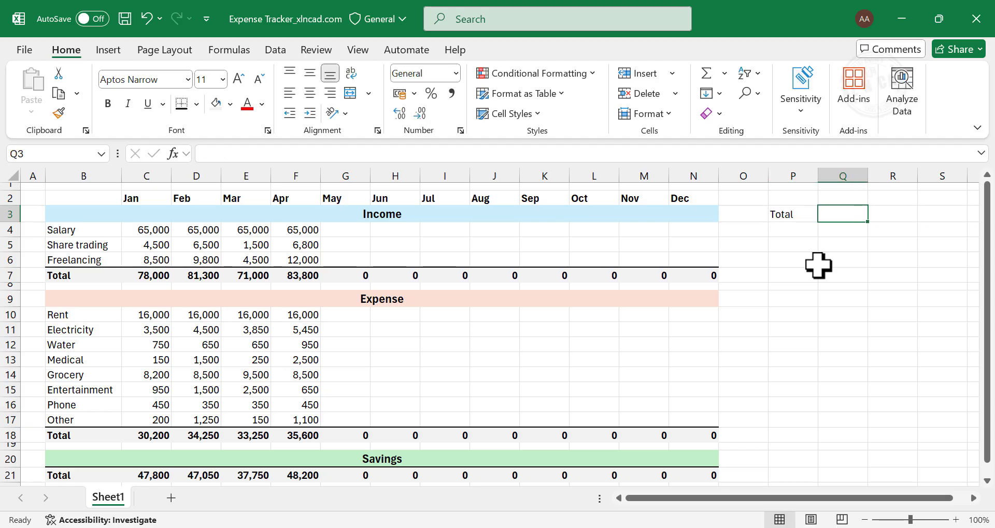
{"action": "type", "text": "Amount"}
{"action": "key", "text": "Return"}
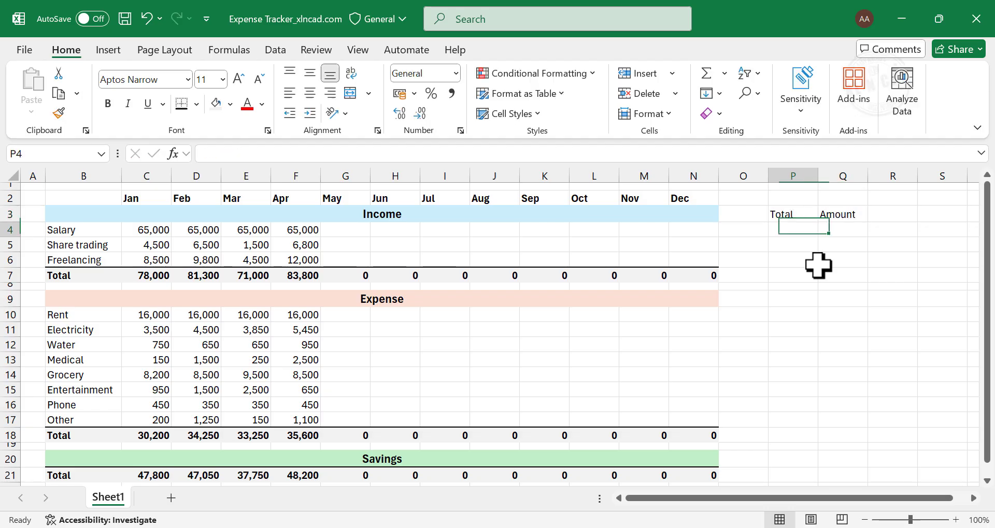
{"action": "type", "text": "Income"}
{"action": "key", "text": "Return"}
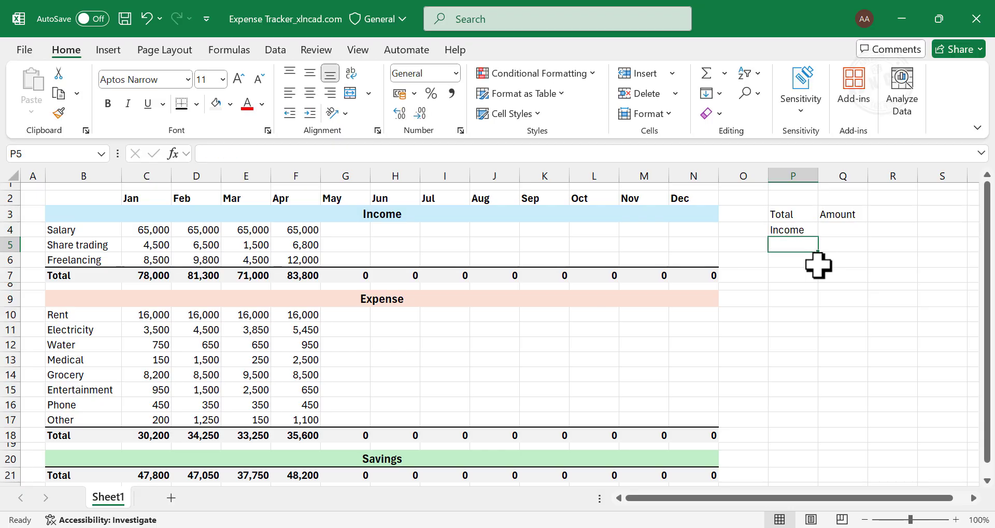
{"action": "type", "text": "Expense"}
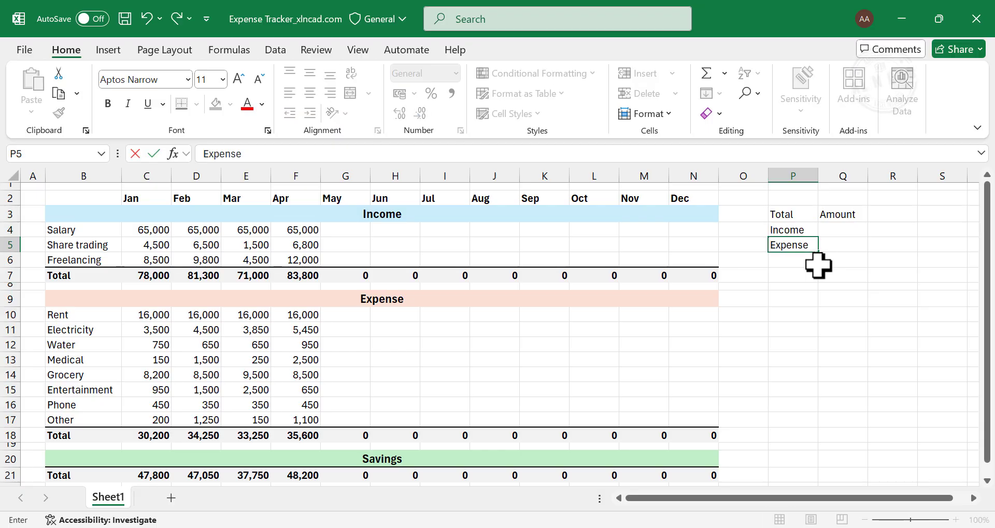
{"action": "key", "text": "Return"}
{"action": "type", "text": "Savings"}
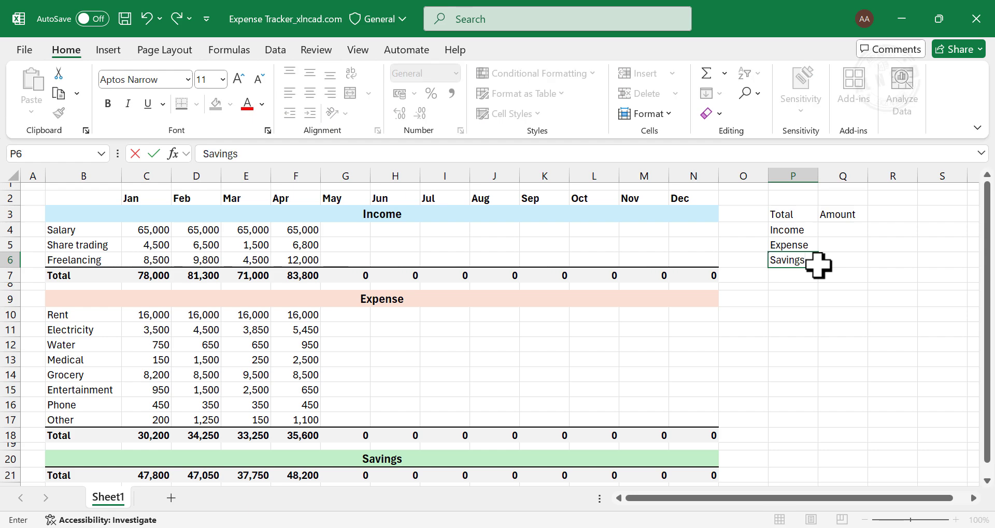
{"action": "key", "text": "Return"}
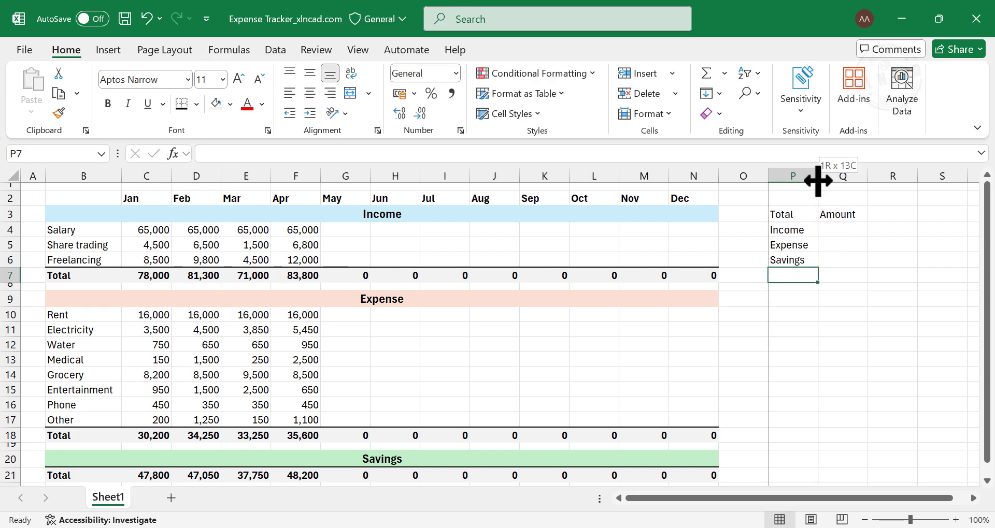
Widen column P and give the P3:Q3 headers a bottom border and grey fill.
{"action": "left_click_drag", "start_coordinate": [819, 179], "coordinate": [910, 179]}
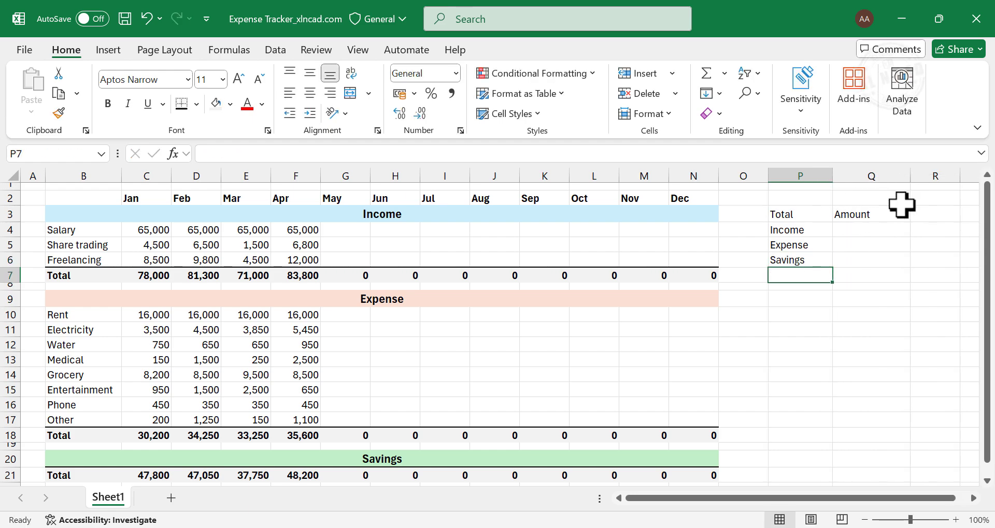
{"action": "left_click_drag", "start_coordinate": [792, 215], "coordinate": [853, 215]}
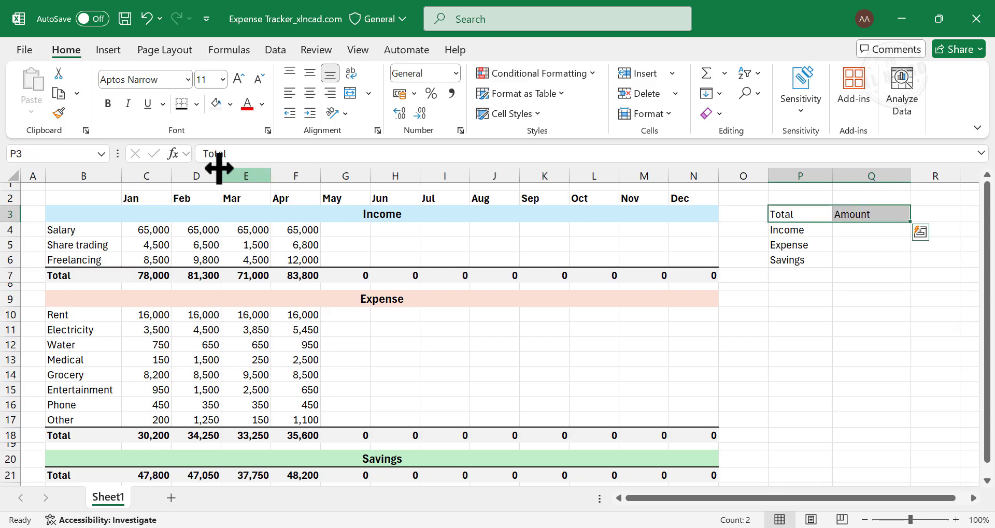
{"action": "left_click", "coordinate": [182, 104]}
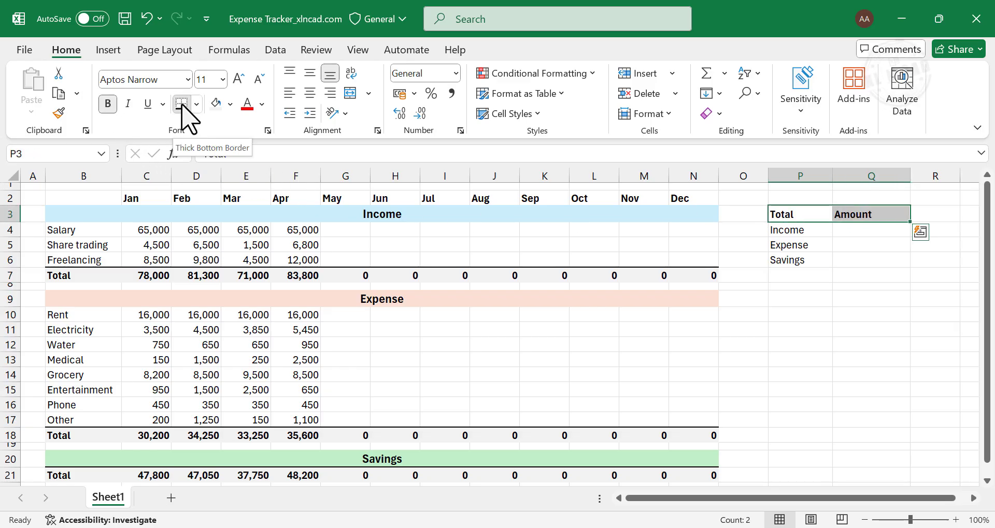
{"action": "left_click", "coordinate": [216, 105]}
{"action": "left_click", "coordinate": [862, 233]}
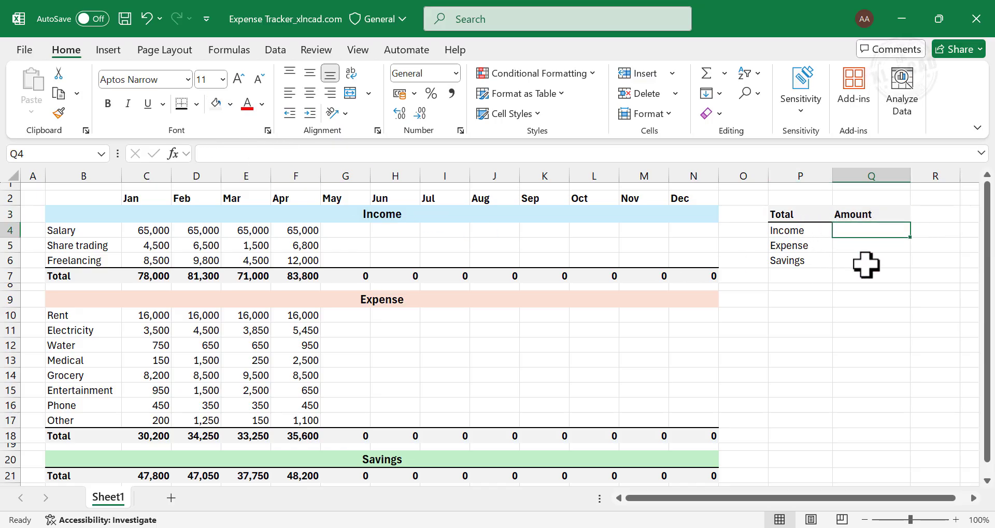
Enter =SUM(C7:N7) in Q4 and =SUM(C18:N18) in Q5 for yearly income and expenses.
{"action": "type", "text": "=S"}
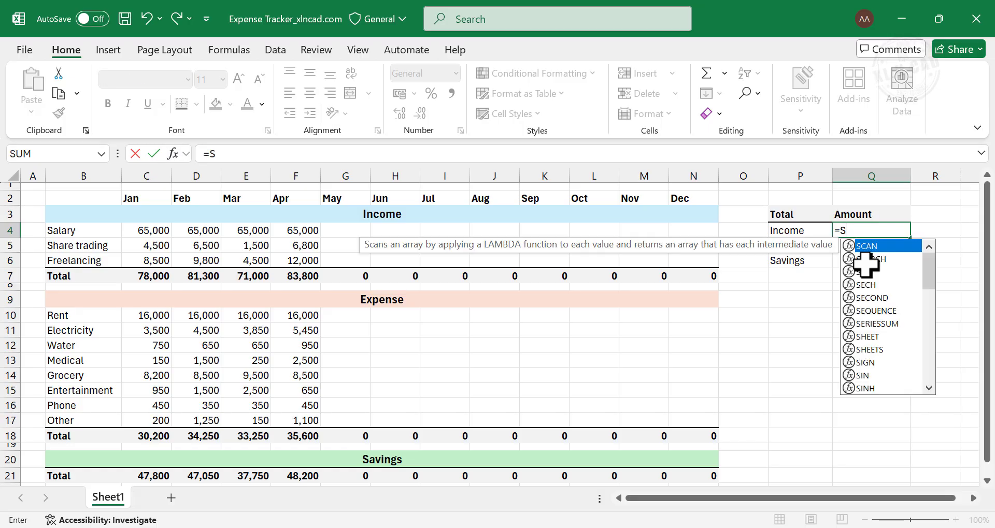
{"action": "type", "text": "UM("}
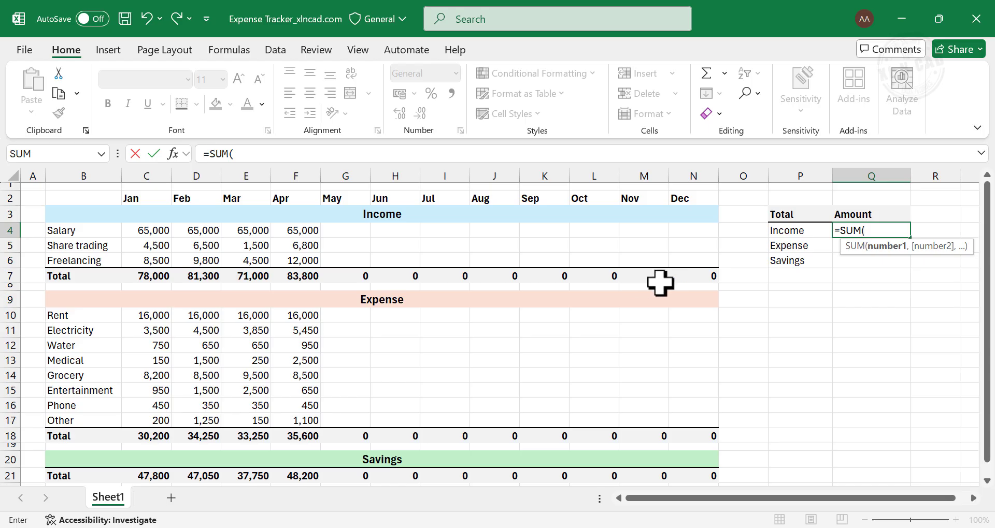
{"action": "left_click_drag", "start_coordinate": [148, 275], "coordinate": [713, 275]}
{"action": "type", "text": ")"}
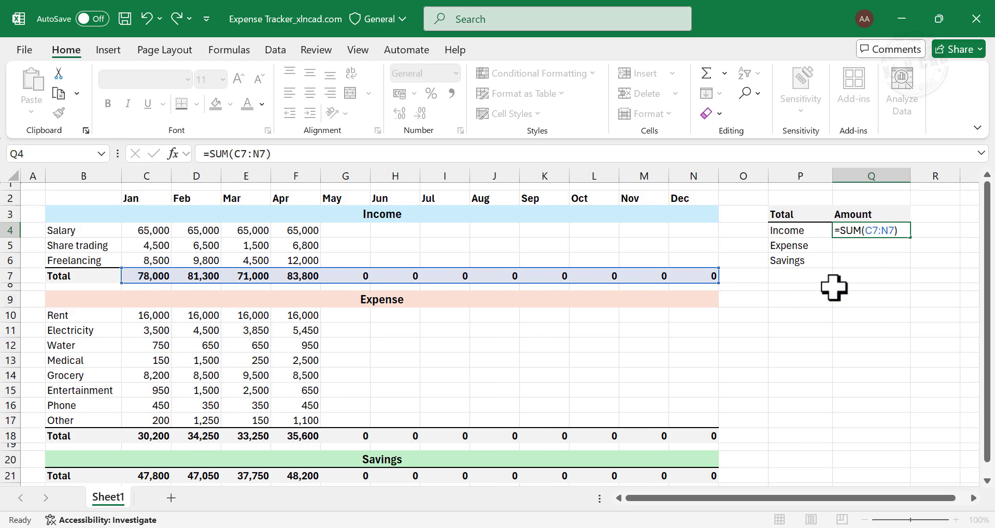
{"action": "key", "text": "Return"}
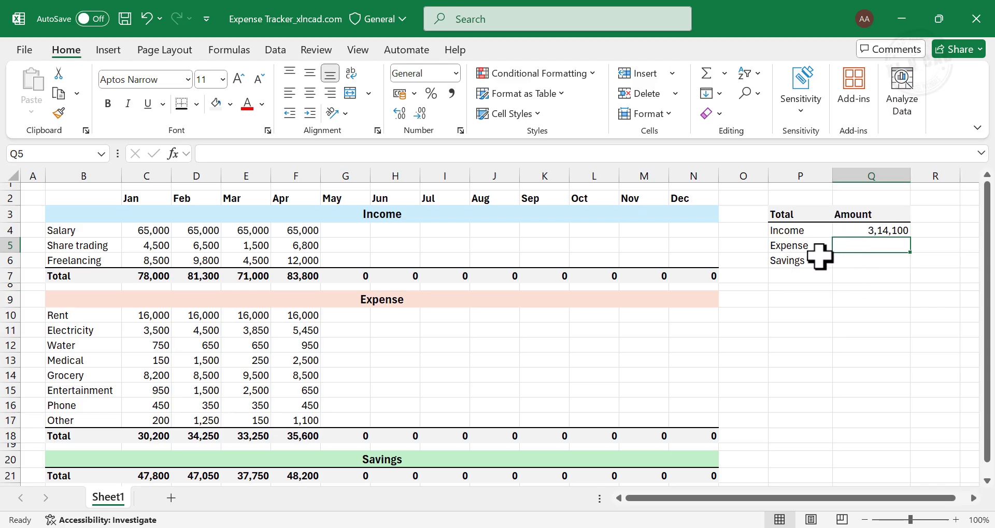
{"action": "type", "text": "="}
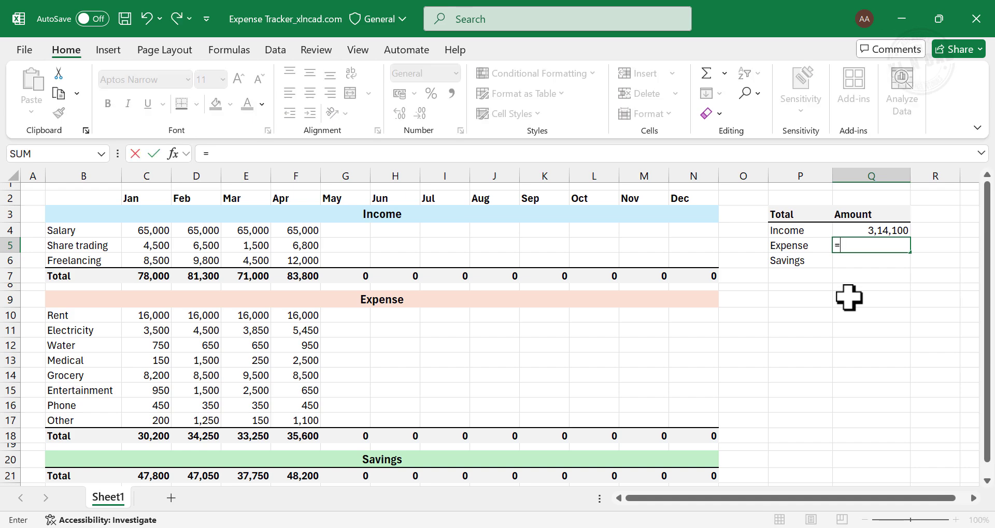
{"action": "type", "text": "SUM"}
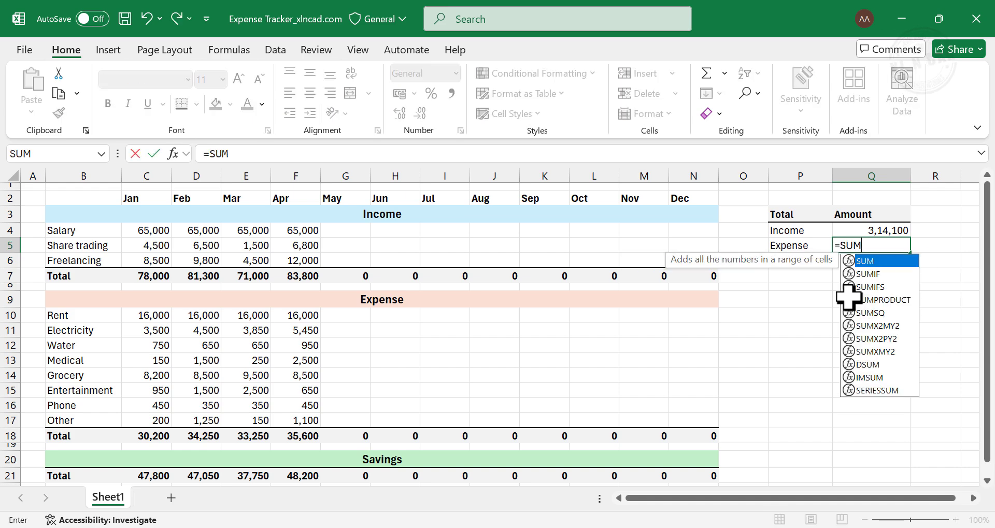
{"action": "type", "text": "("}
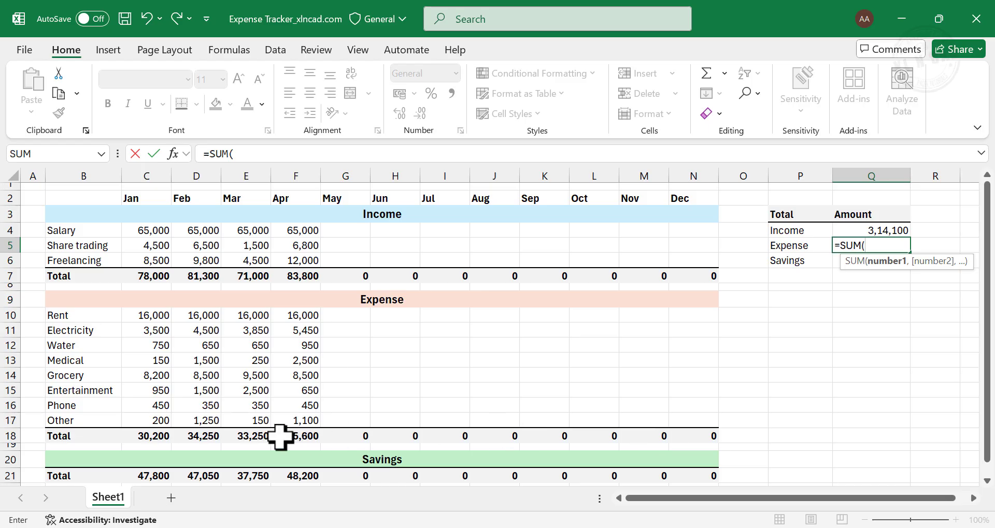
{"action": "left_click_drag", "start_coordinate": [151, 436], "coordinate": [704, 437]}
{"action": "type", "text": ")"}
{"action": "key", "text": "Return"}
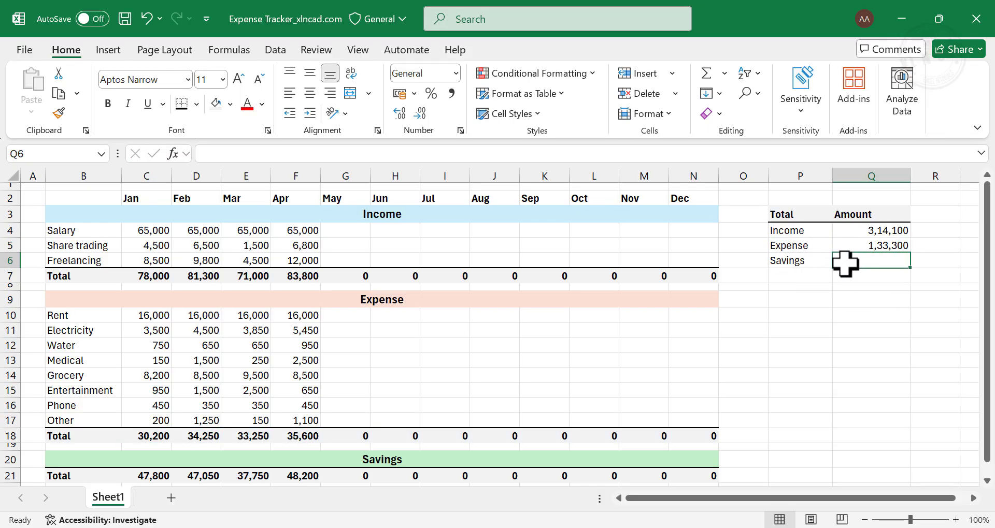
Enter =Q4-Q5 in Q6 for yearly savings and bold the amounts Q4:Q6.
{"action": "type", "text": "="}
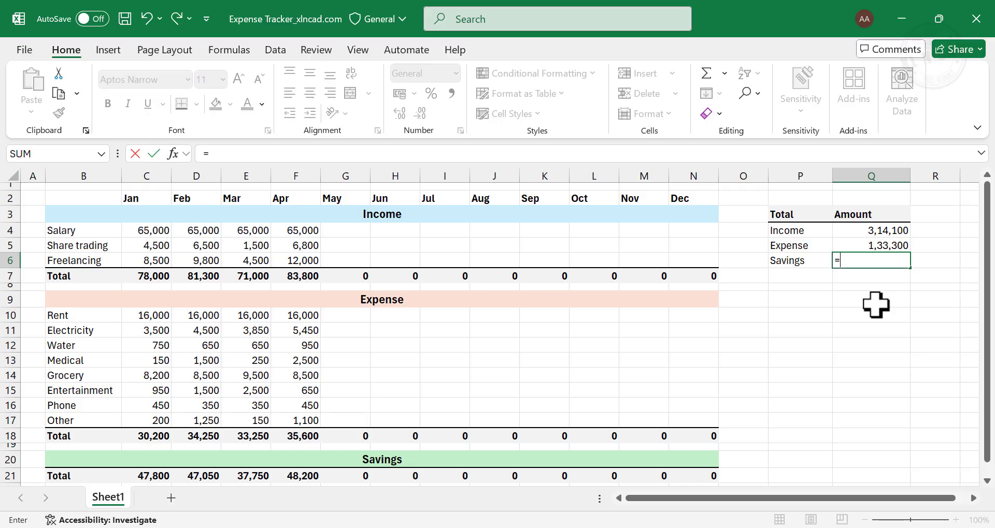
{"action": "left_click", "coordinate": [883, 234]}
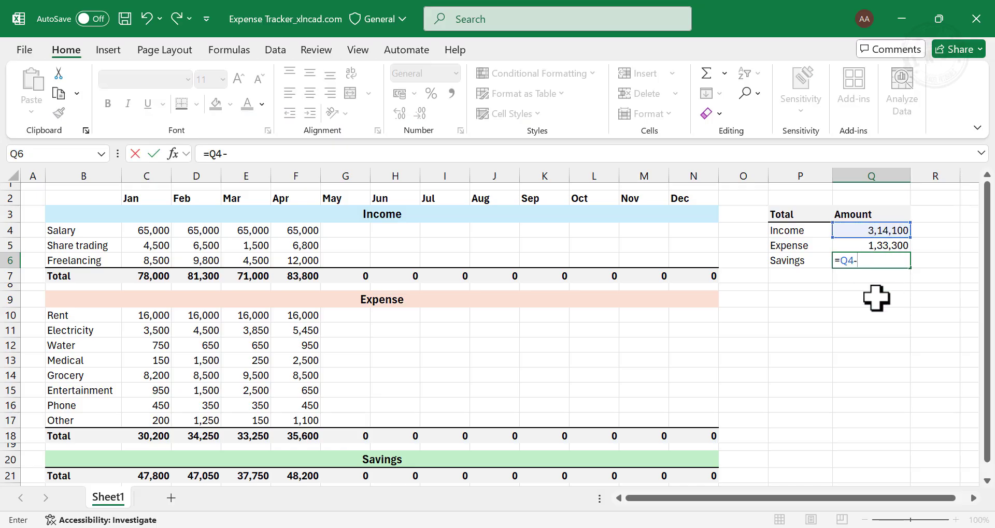
{"action": "type", "text": "-"}
{"action": "left_click", "coordinate": [881, 246]}
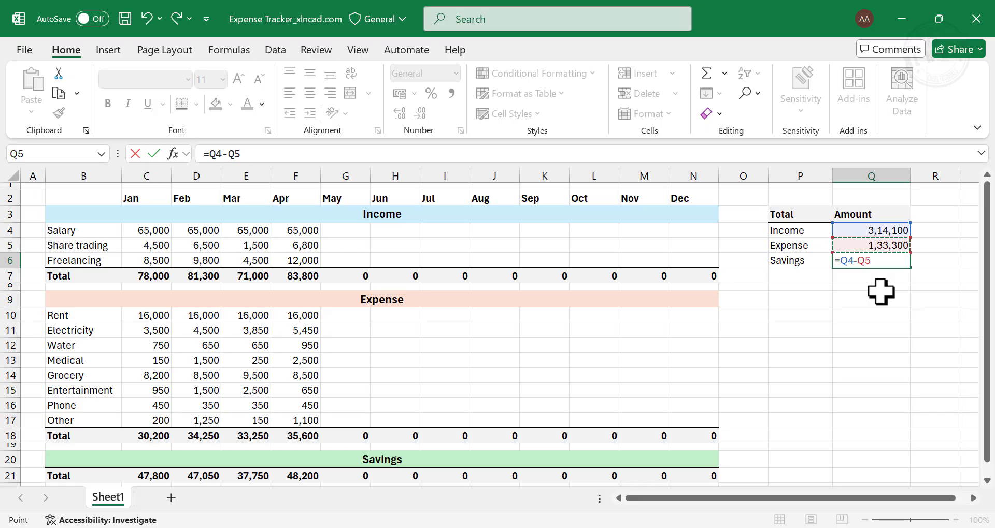
{"action": "key", "text": "Return"}
{"action": "left_click_drag", "start_coordinate": [865, 234], "coordinate": [837, 257]}
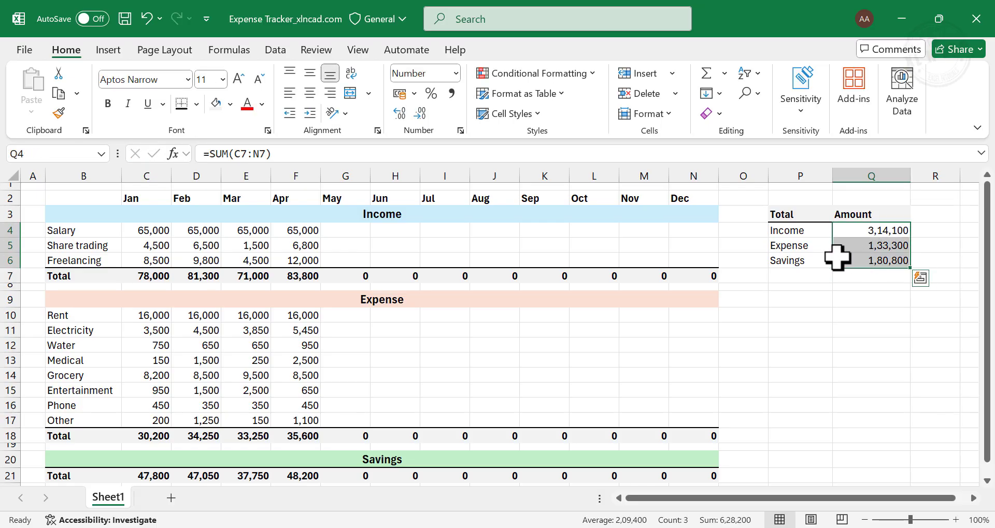
{"action": "left_click", "coordinate": [107, 103]}
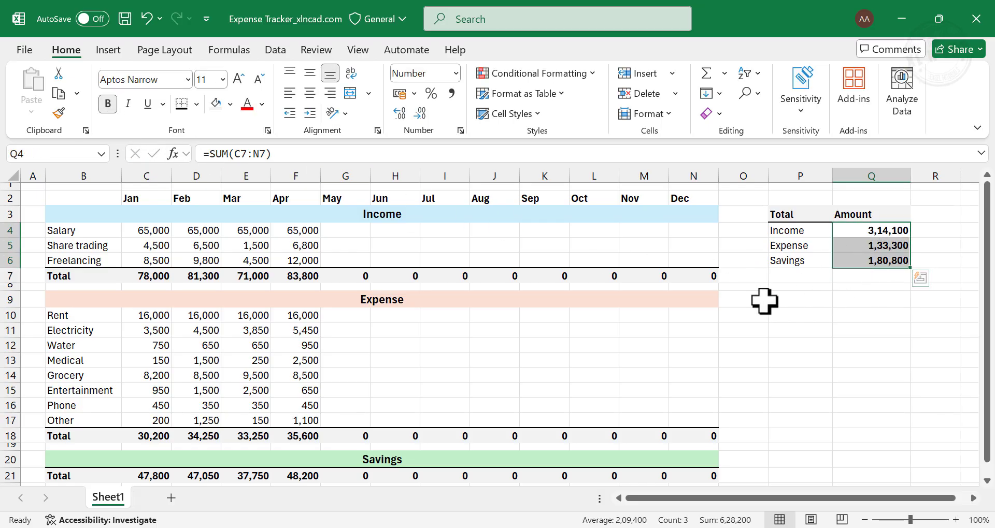
Enter May income: salary 65,000, share trading 4,500, freelancing 12,500.
{"action": "left_click", "coordinate": [350, 234]}
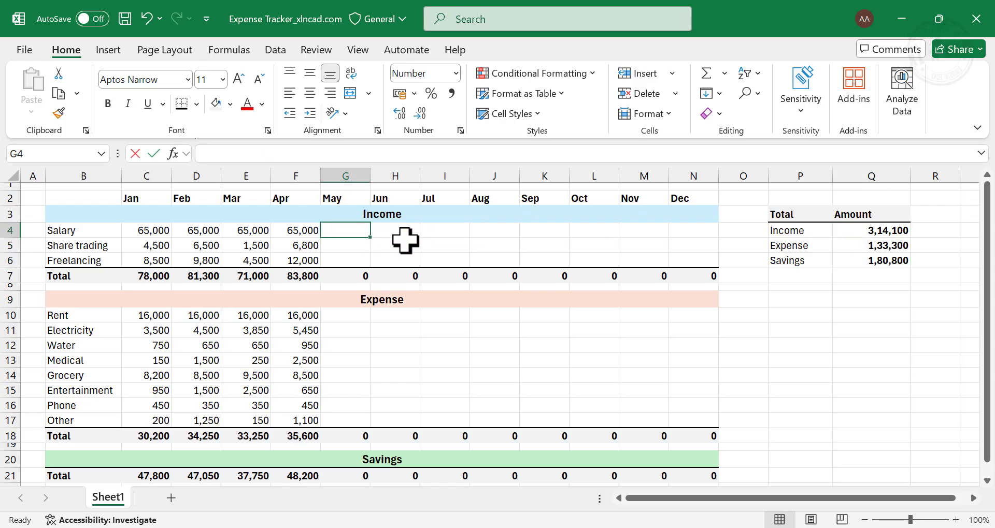
{"action": "type", "text": "65000"}
{"action": "key", "text": "Return"}
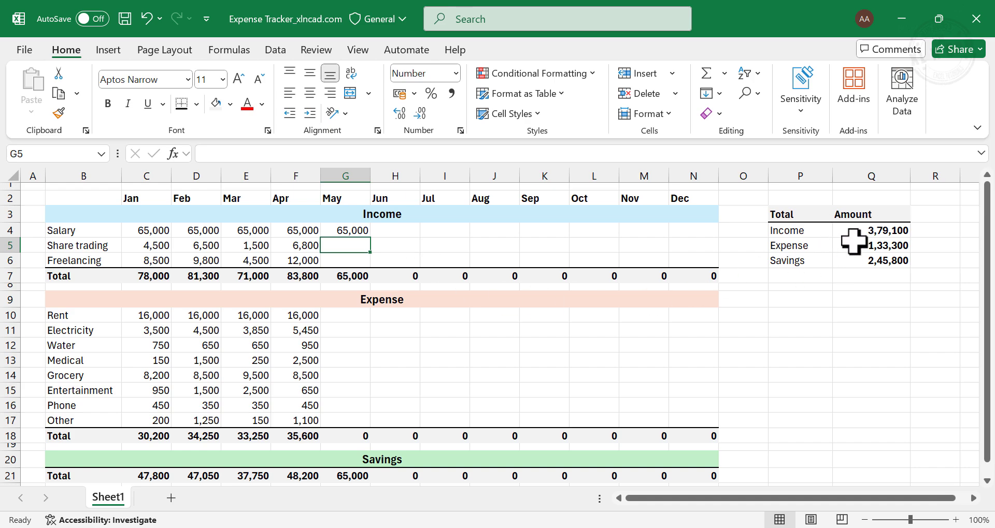
{"action": "type", "text": "4,5"}
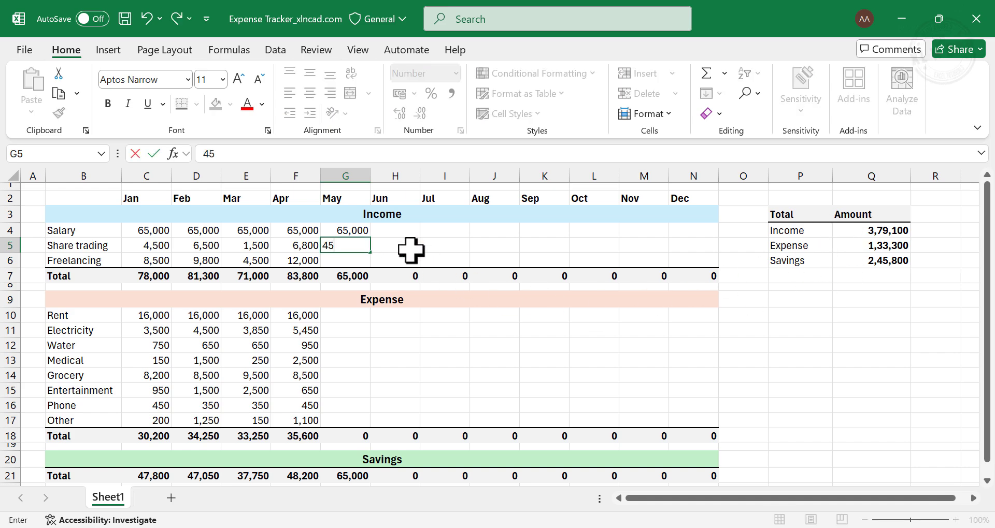
{"action": "type", "text": "00"}
{"action": "key", "text": "Return"}
{"action": "type", "text": "1"}
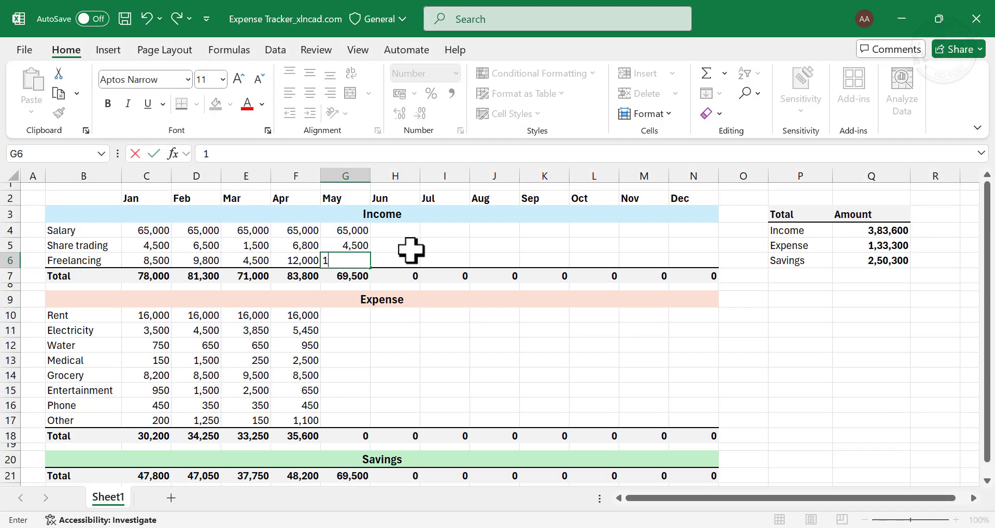
{"action": "key", "text": "Return"}
{"action": "key", "text": "Down"}
{"action": "key", "text": "Down"}
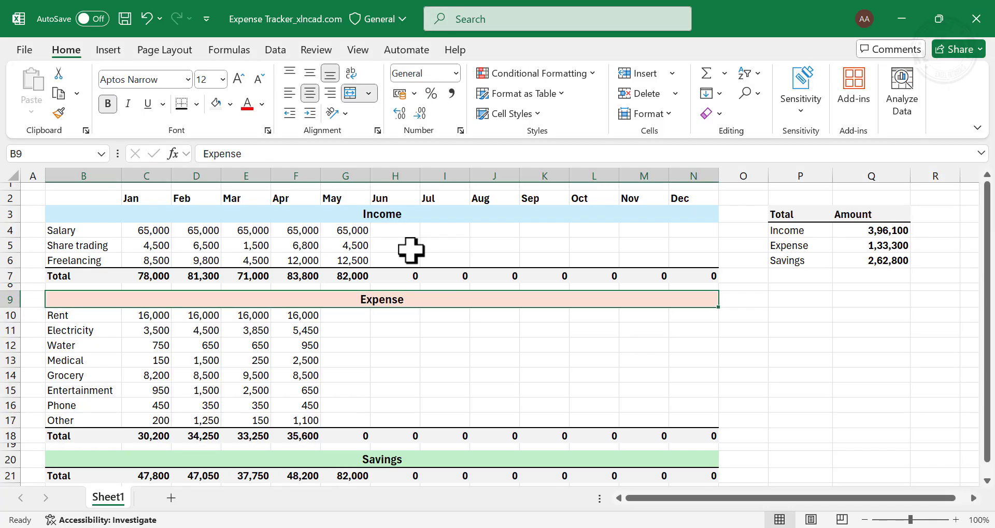
{"action": "key", "text": "Down"}
Enter May rent 16,000, electricity 4,500, water 650 and medical 350.
{"action": "type", "text": "16,000"}
{"action": "key", "text": "Return"}
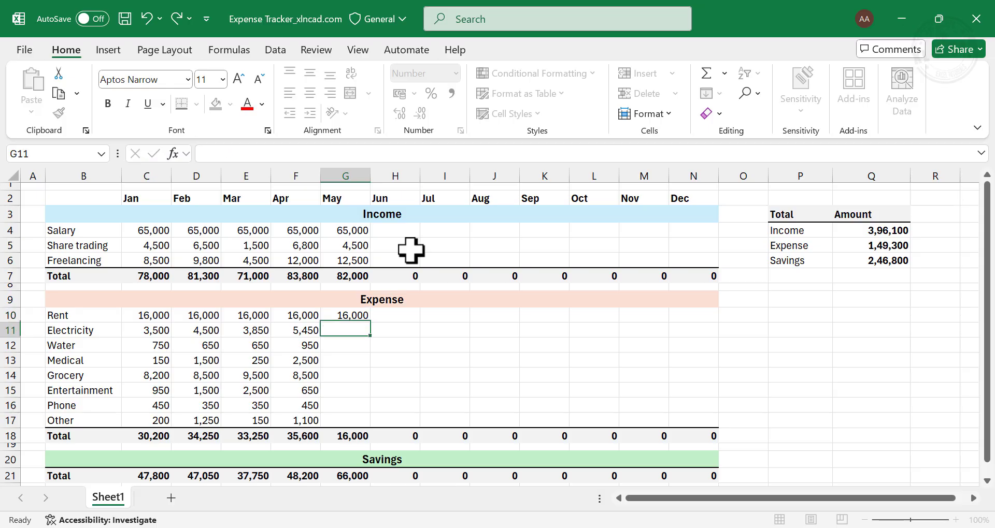
{"action": "type", "text": "4500"}
{"action": "key", "text": "Return"}
{"action": "type", "text": "650"}
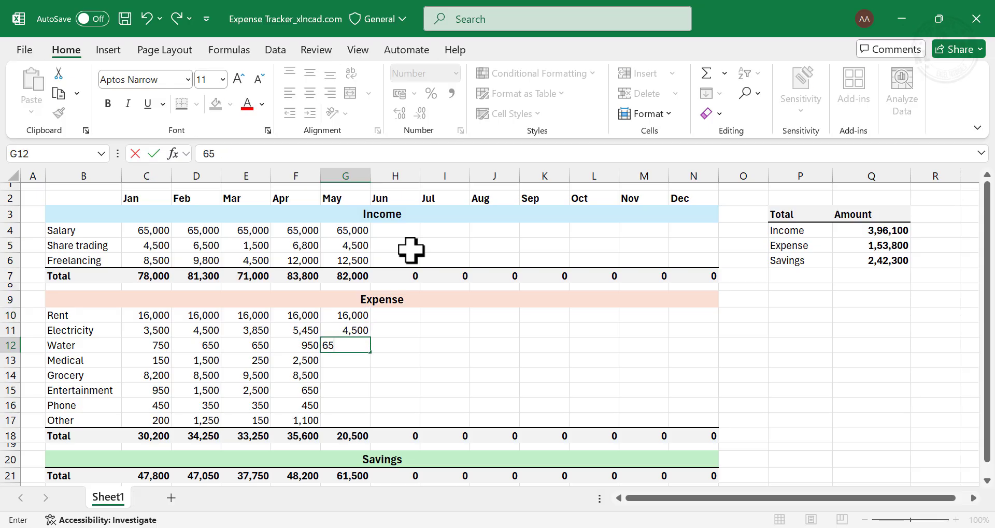
{"action": "key", "text": "Return"}
{"action": "type", "text": "350"}
{"action": "key", "text": "Return"}
Enter May grocery 7,500, entertainment 1,250, phone 350 and other 1,000, then show the View ribbon.
{"action": "type", "text": "7"}
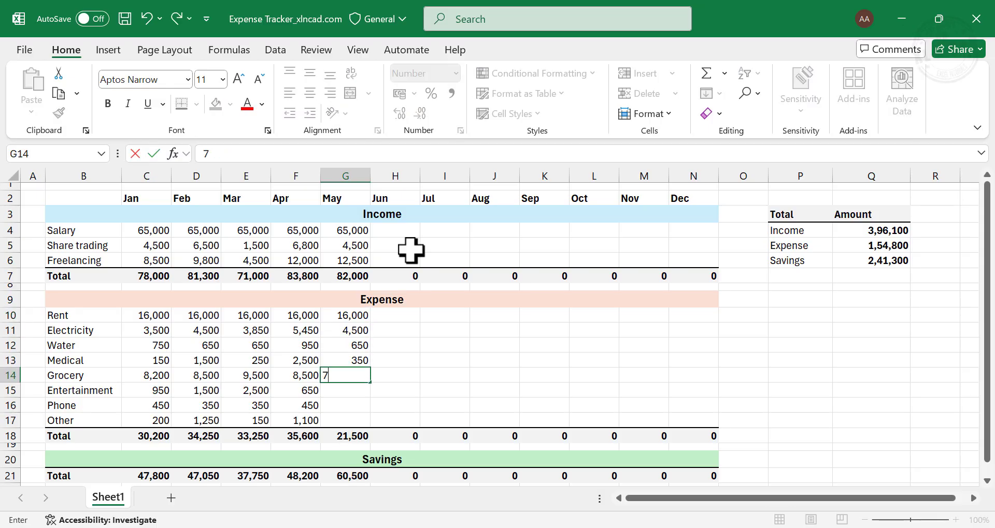
{"action": "type", "text": ",500"}
{"action": "key", "text": "Return"}
{"action": "type", "text": "1250"}
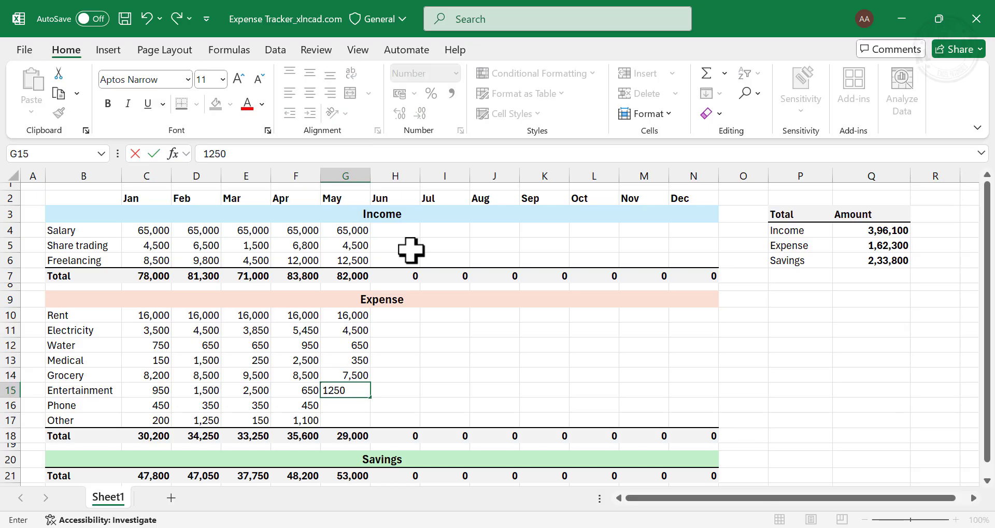
{"action": "key", "text": "Return"}
{"action": "type", "text": "350"}
{"action": "key", "text": "Return"}
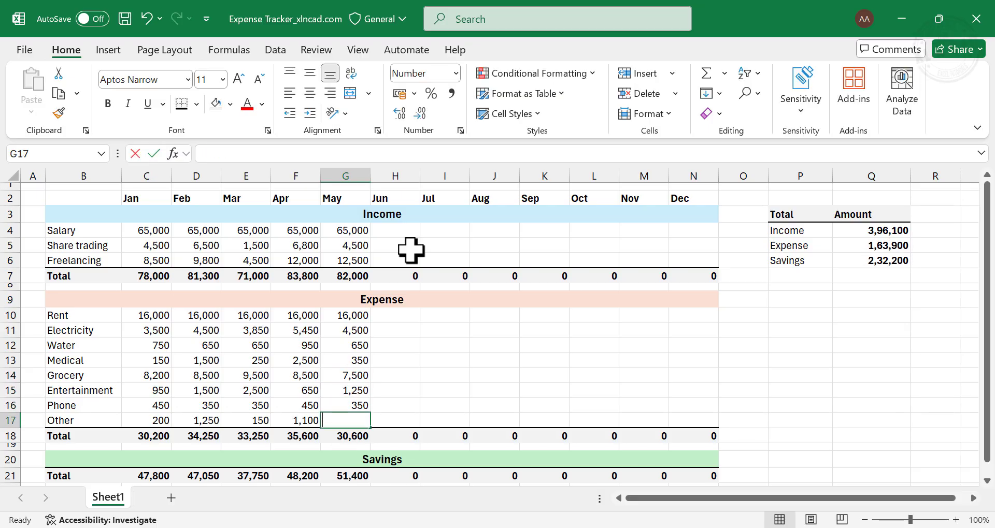
{"action": "type", "text": "1000"}
{"action": "key", "text": "Return"}
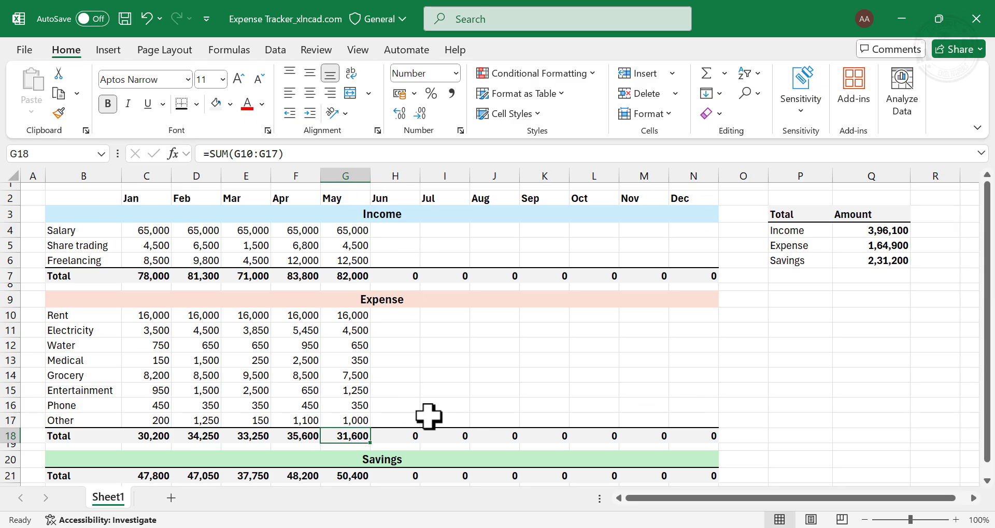
{"action": "left_click", "coordinate": [359, 51]}
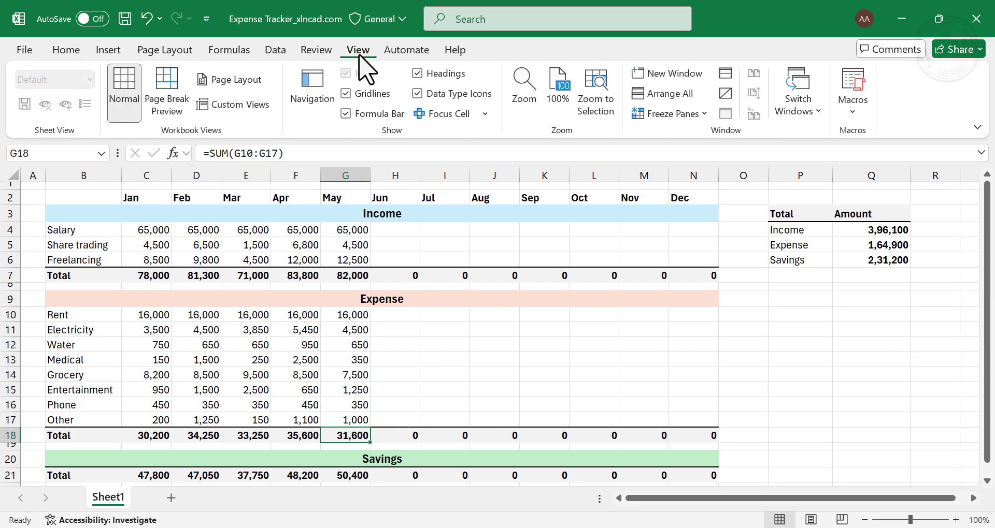